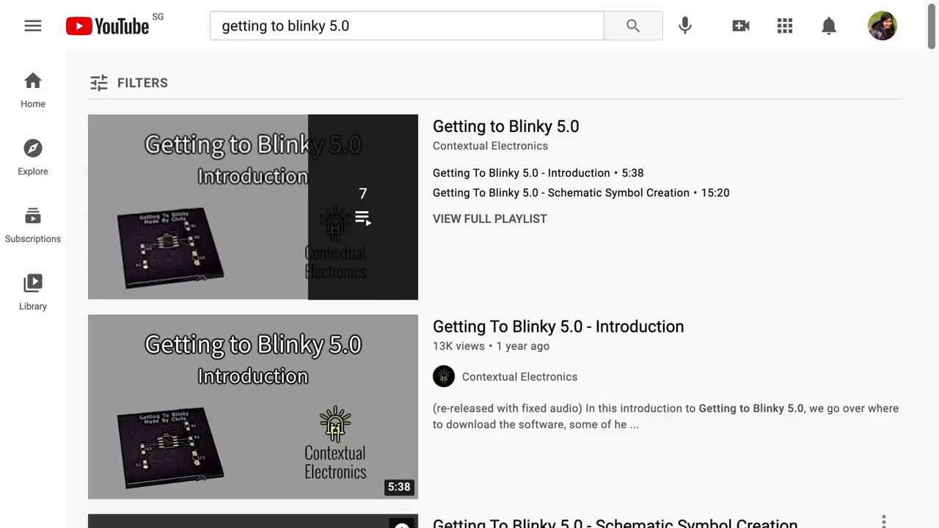
Open the video "Getting To Blinky 5.0 - Introduction" from the search results and mute the sound.
{"action": "triple_click", "coordinate": [424, 30]}
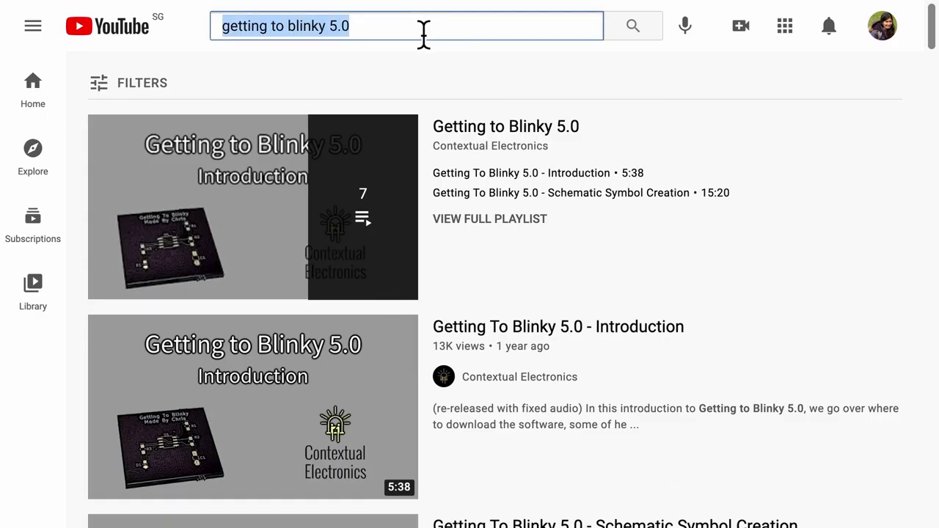
{"action": "left_click", "coordinate": [541, 348]}
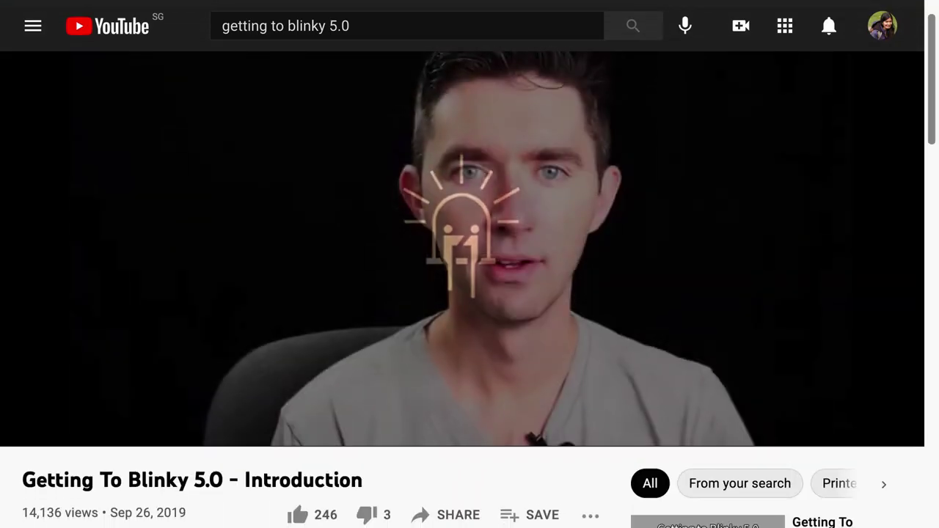
{"action": "key", "text": "XF86AudioMute"}
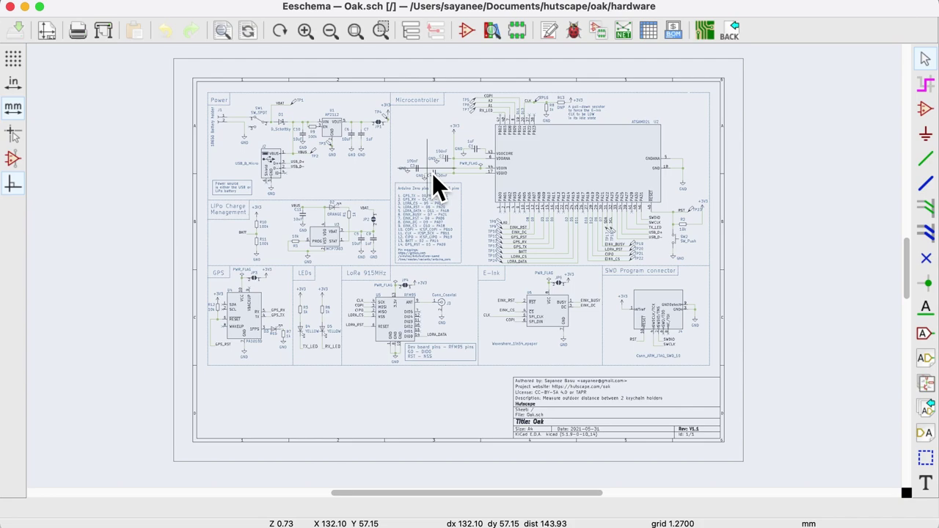
Switch to Eeschema and examine the Oak schematic's Power, LiPo Charge Management, GPS, LoRa and E-Ink sections.
{"action": "left_click_drag", "start_coordinate": [432, 173], "coordinate": [357, 132]}
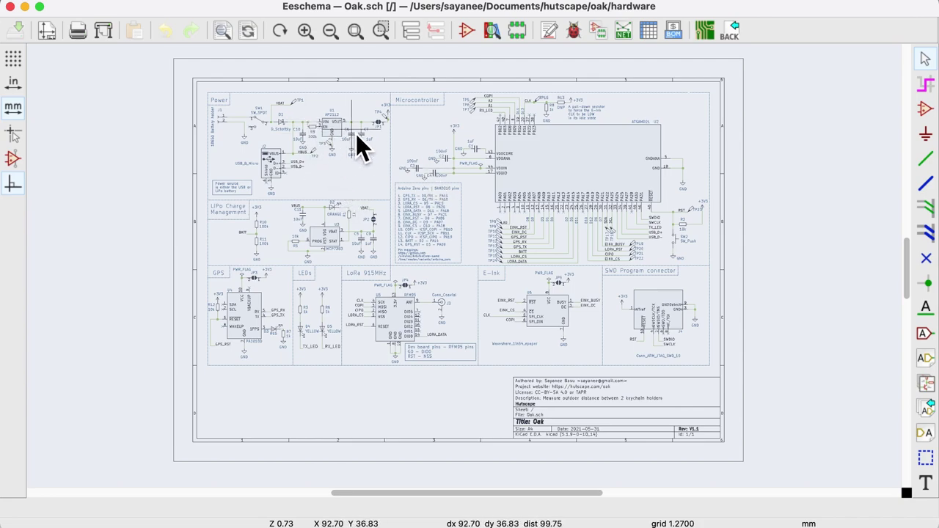
{"action": "scroll", "coordinate": [356, 134], "scroll_direction": "up", "scroll_amount": 3}
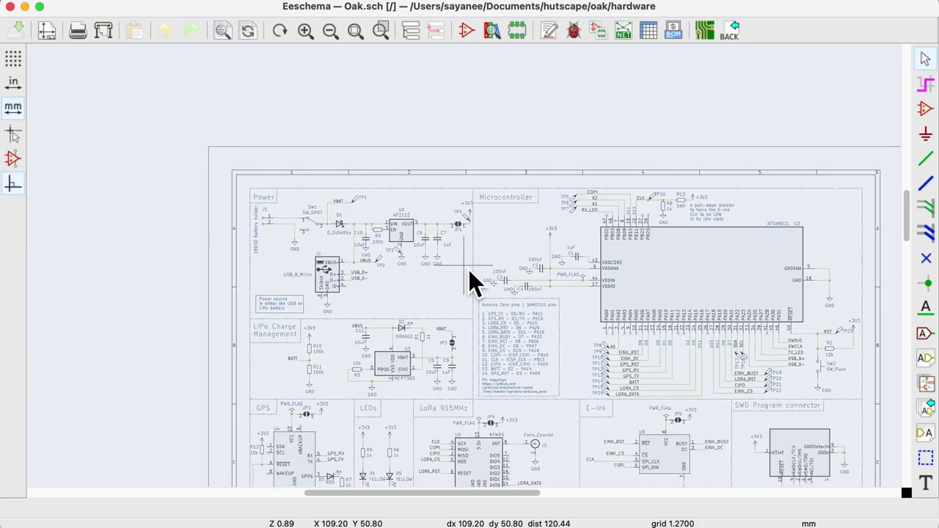
{"action": "scroll", "coordinate": [469, 269], "scroll_direction": "up", "scroll_amount": 5}
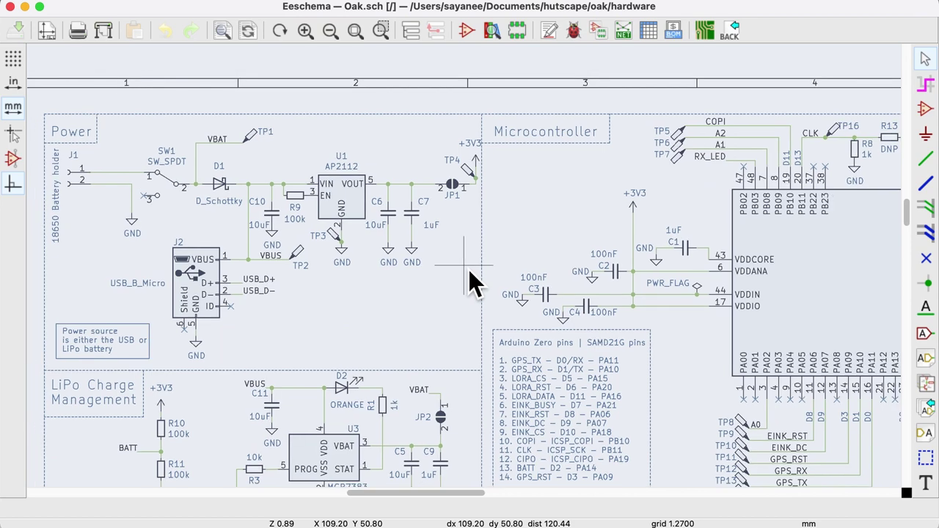
{"action": "scroll", "coordinate": [424, 438], "scroll_direction": "up", "scroll_amount": 3}
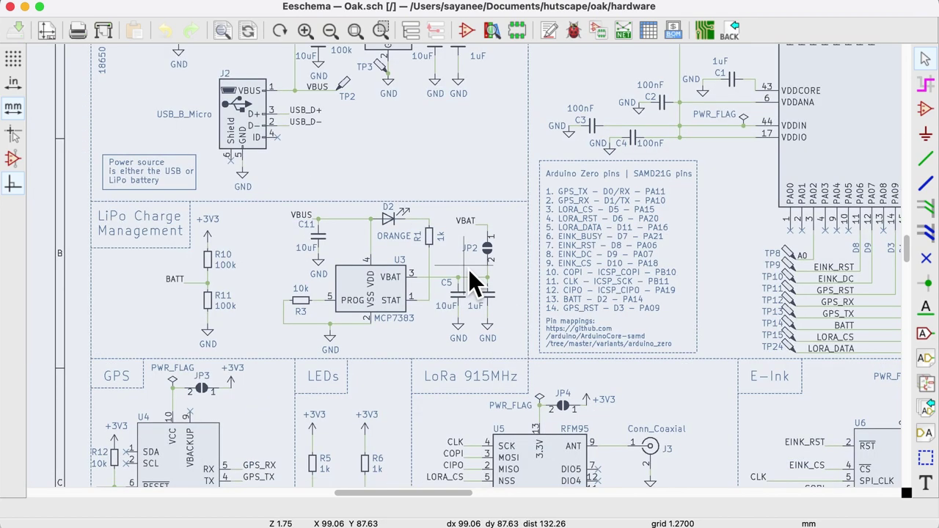
{"action": "left_click", "coordinate": [470, 282]}
{"action": "scroll", "coordinate": [470, 281], "scroll_direction": "down", "scroll_amount": 3}
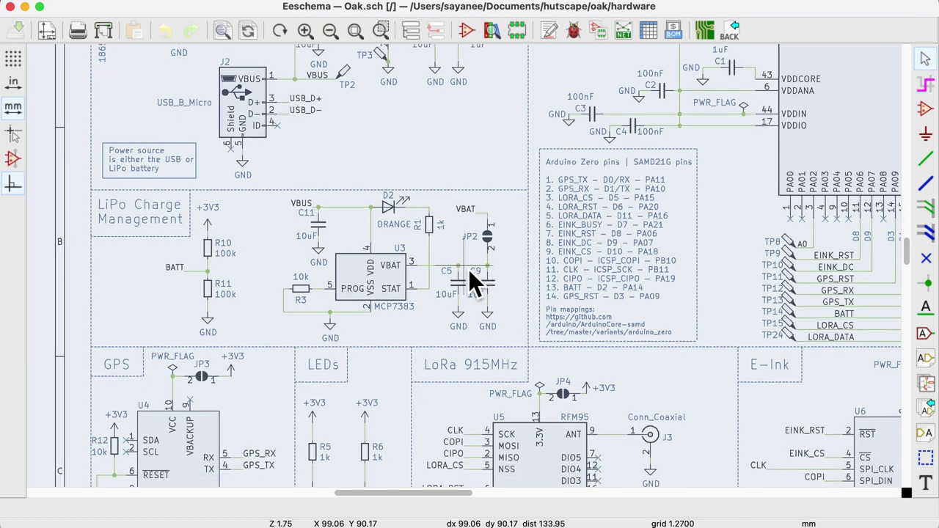
{"action": "middle_click_drag", "start_coordinate": [615, 416], "coordinate": [468, 269]}
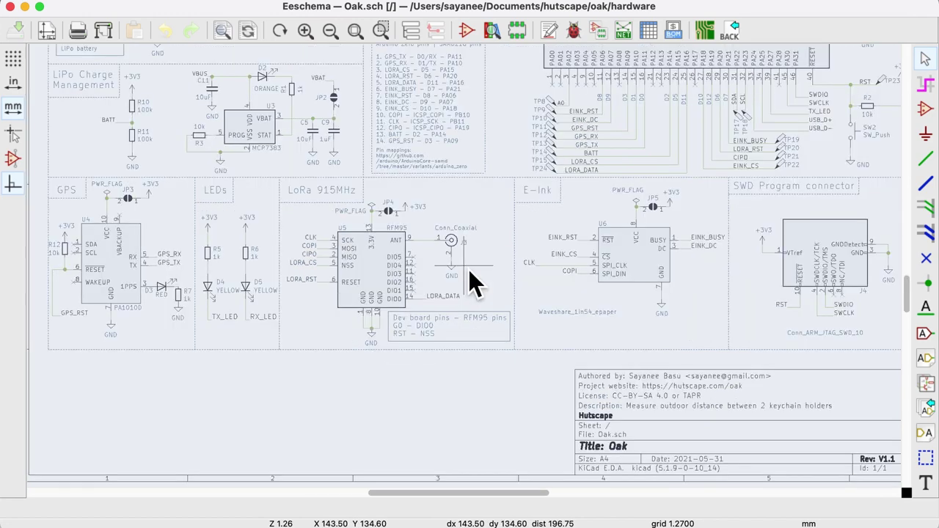
{"action": "key", "text": "Home"}
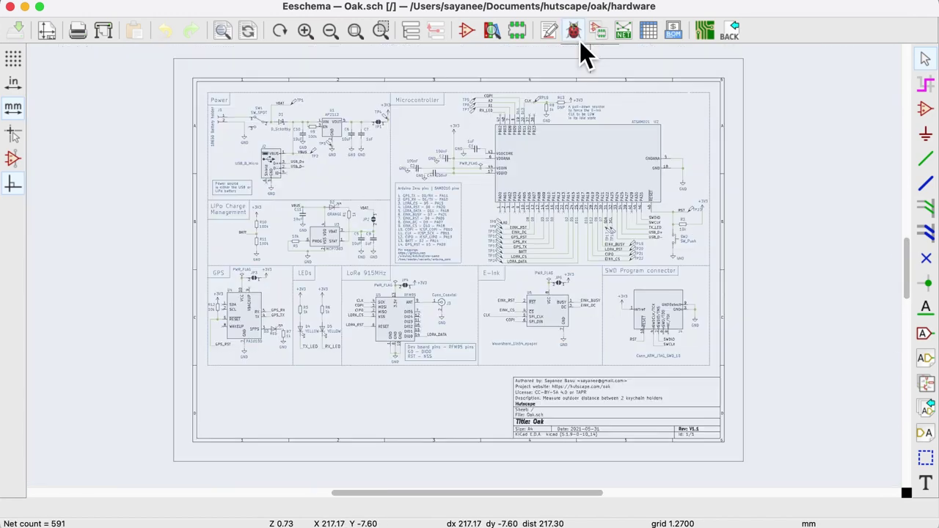
Run the electrical rules check on the Oak schematic, review its messages and close the checker.
{"action": "left_click", "coordinate": [578, 39]}
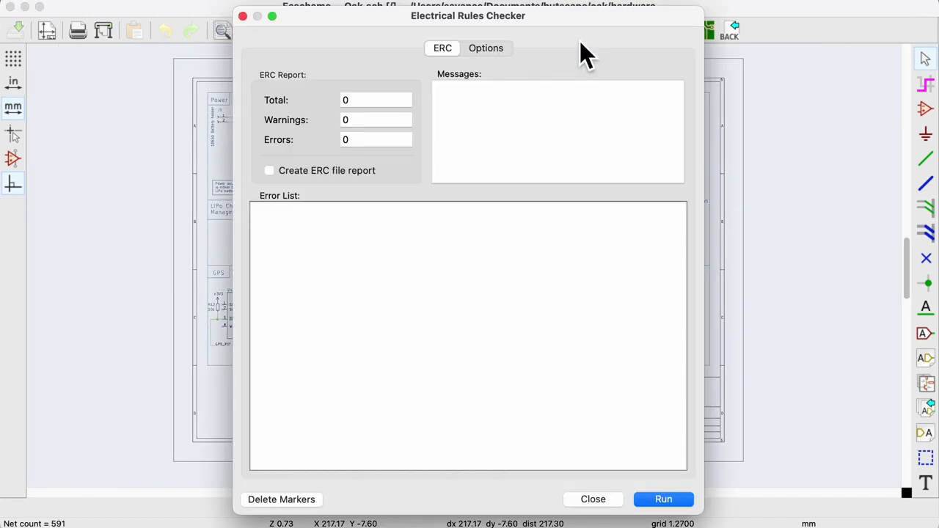
{"action": "left_click", "coordinate": [663, 500]}
{"action": "double_click", "coordinate": [458, 92]}
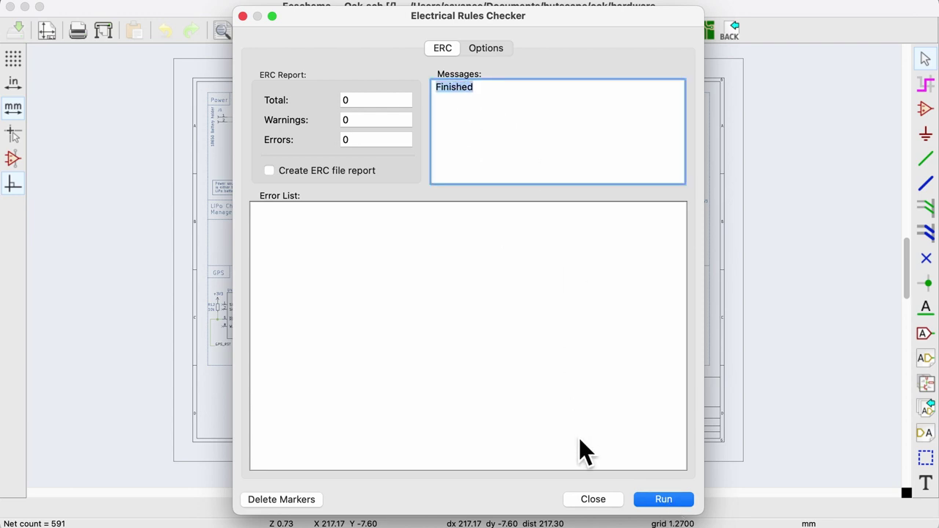
{"action": "left_click", "coordinate": [593, 499]}
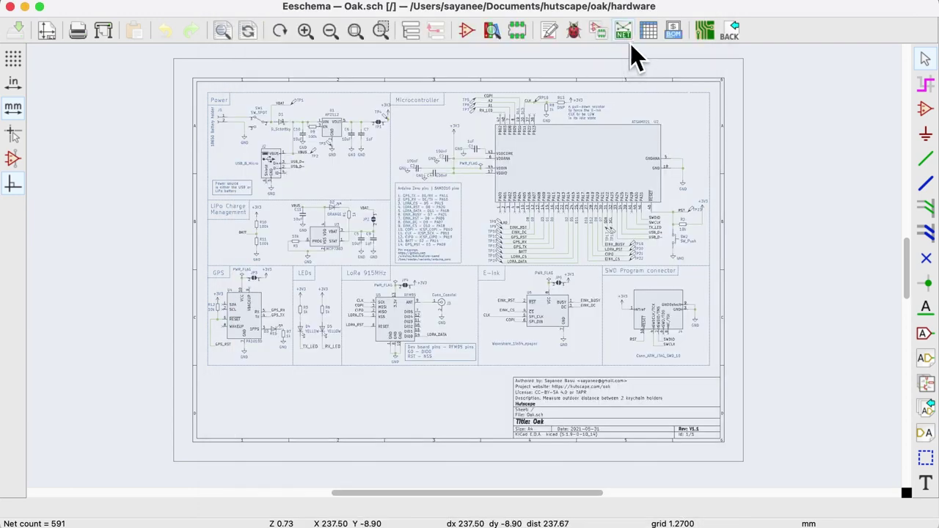
Generate the Pcbnew netlist in default format and save it as Oak in the hardware folder.
{"action": "left_click", "coordinate": [623, 33]}
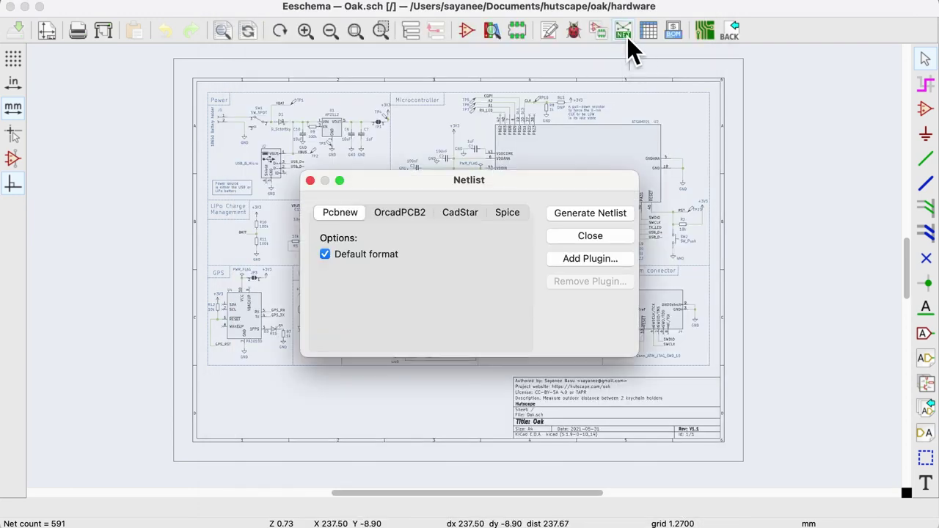
{"action": "left_click", "coordinate": [596, 213]}
{"action": "left_click", "coordinate": [757, 409]}
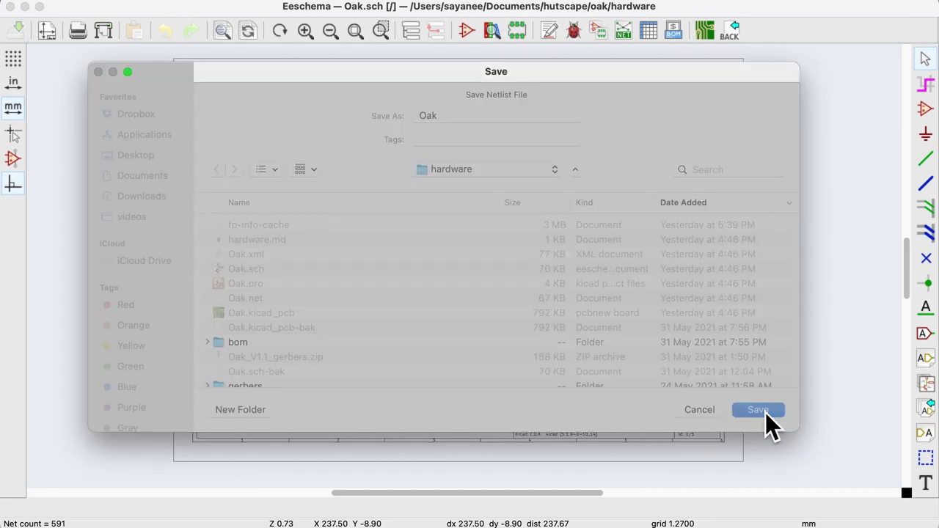
{"action": "left_click", "coordinate": [491, 322]}
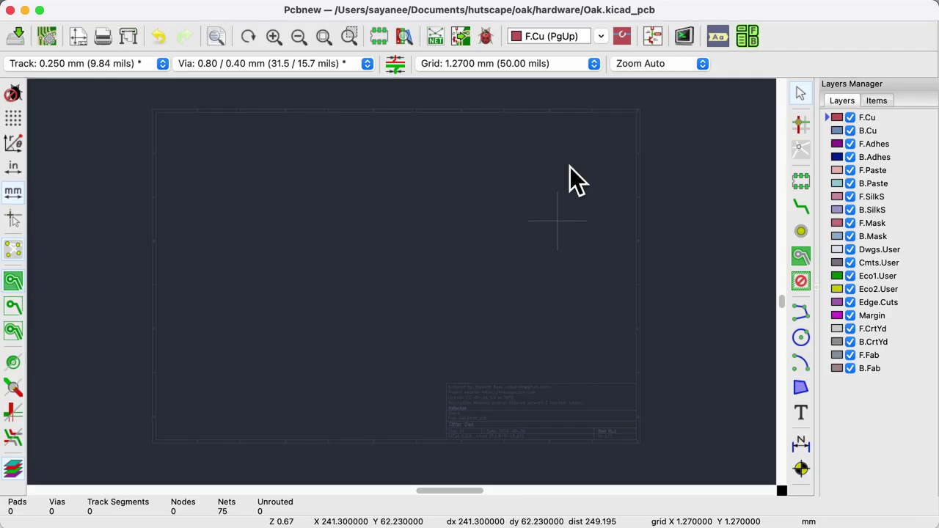
In Pcbnew, choose the 1.2700 mm grid and update the empty board from the netlist file Oak.net.
{"action": "left_click", "coordinate": [594, 65]}
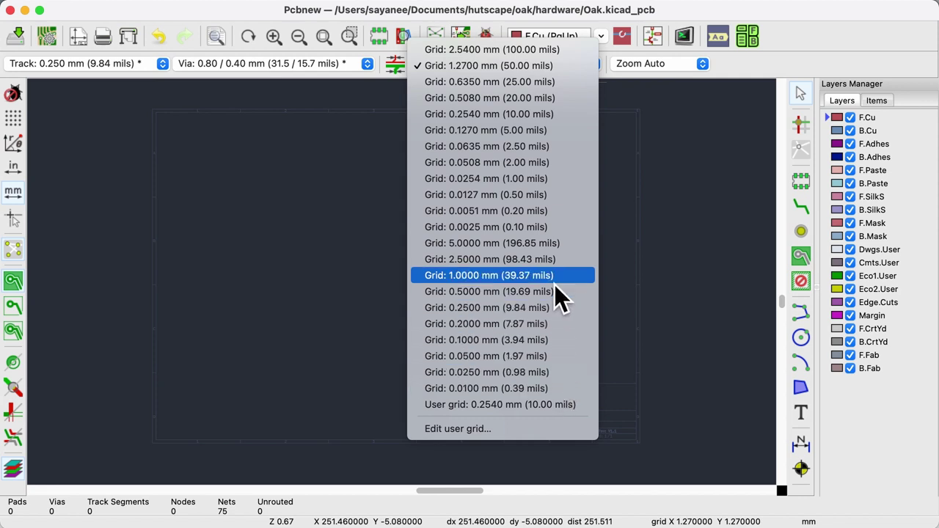
{"action": "left_click", "coordinate": [546, 70]}
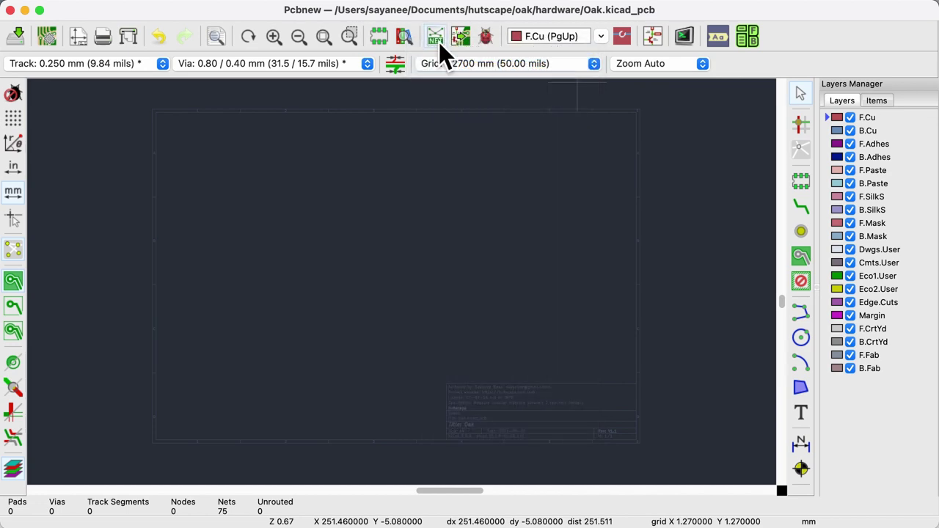
{"action": "left_click", "coordinate": [435, 36]}
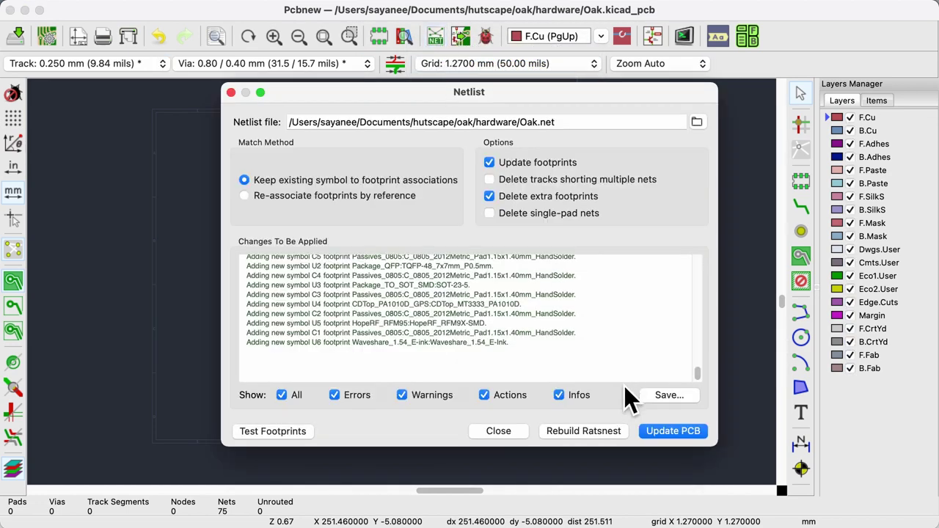
{"action": "left_click", "coordinate": [673, 430]}
{"action": "key", "text": "Home"}
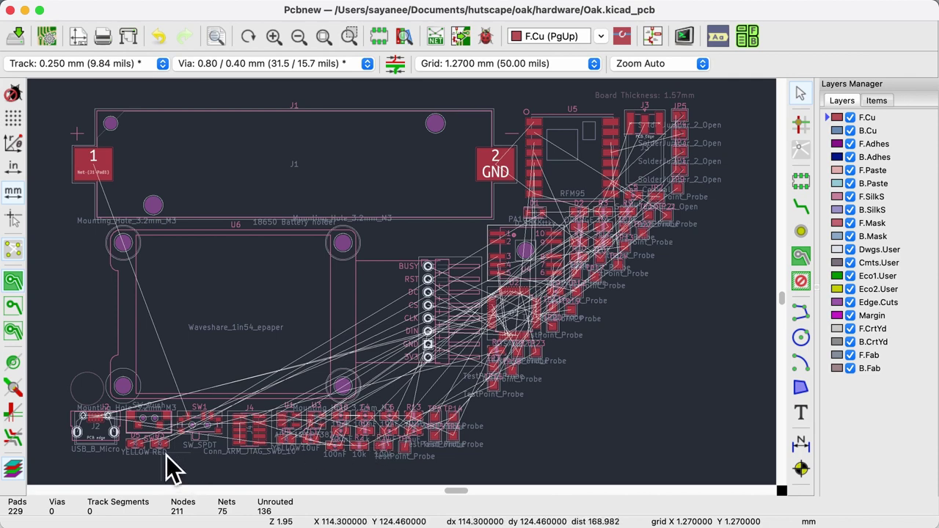
Move the LED footprints D3 and D5 down into the empty area below the SW2 push button.
{"action": "scroll", "coordinate": [166, 456], "scroll_direction": "up", "scroll_amount": 4}
{"action": "left_click", "coordinate": [407, 286]}
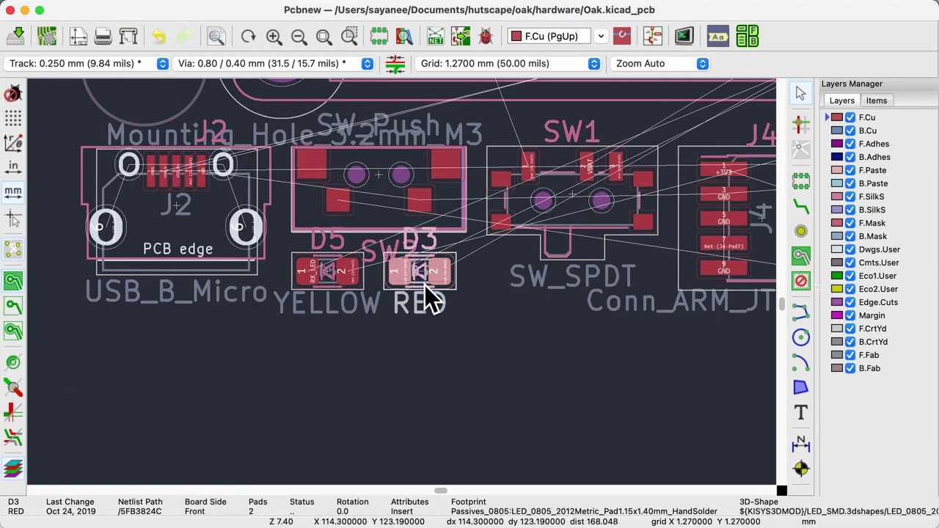
{"action": "left_click_drag", "start_coordinate": [425, 276], "coordinate": [437, 393]}
{"action": "left_click", "coordinate": [332, 274]}
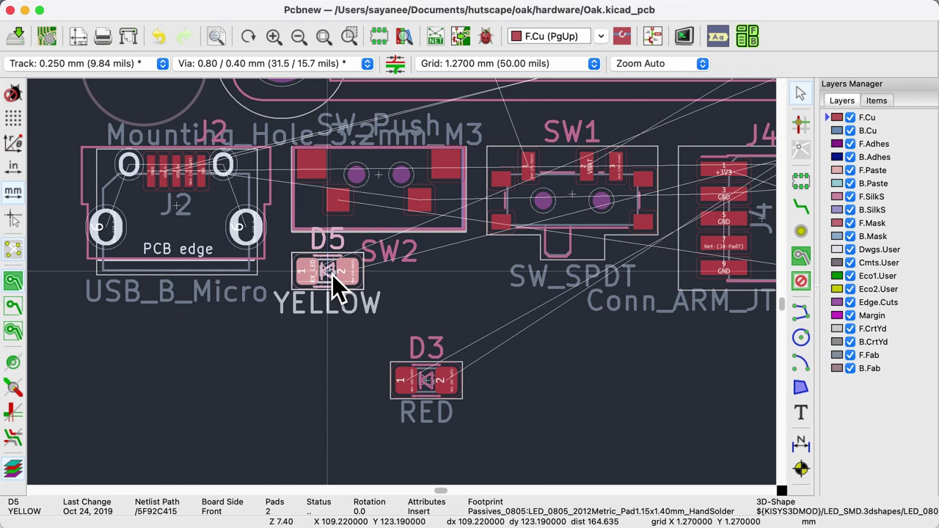
{"action": "left_click_drag", "start_coordinate": [332, 274], "coordinate": [334, 385]}
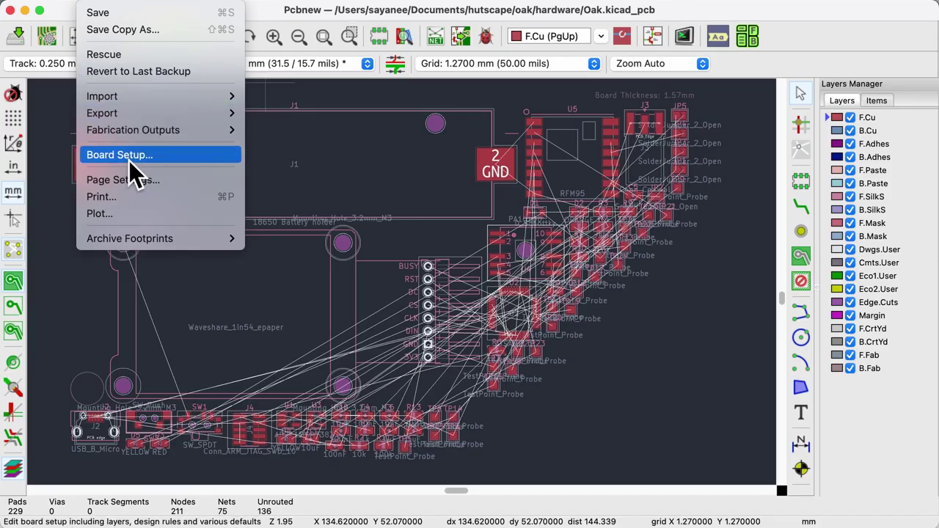
Open the net class design rules in Board Setup and check the track widths of the Default and Power classes.
{"action": "left_click", "coordinate": [129, 155]}
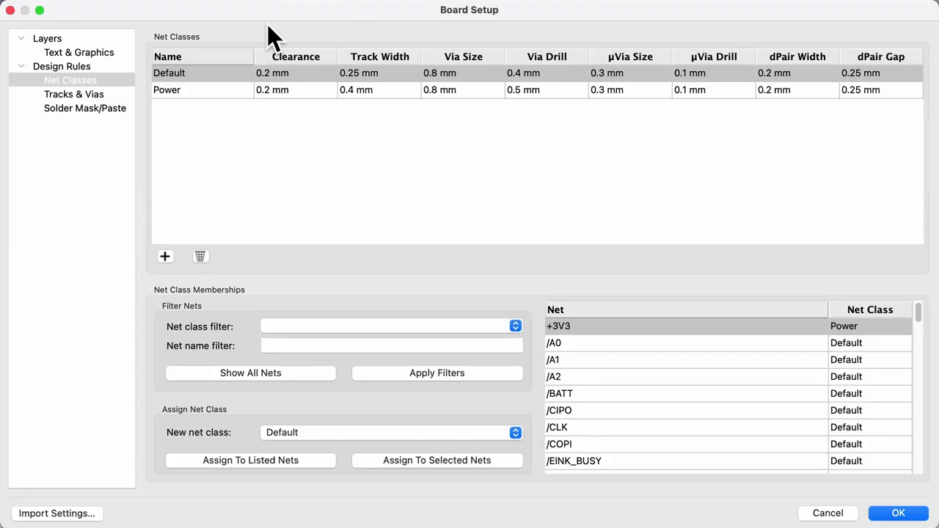
{"action": "left_click", "coordinate": [125, 82]}
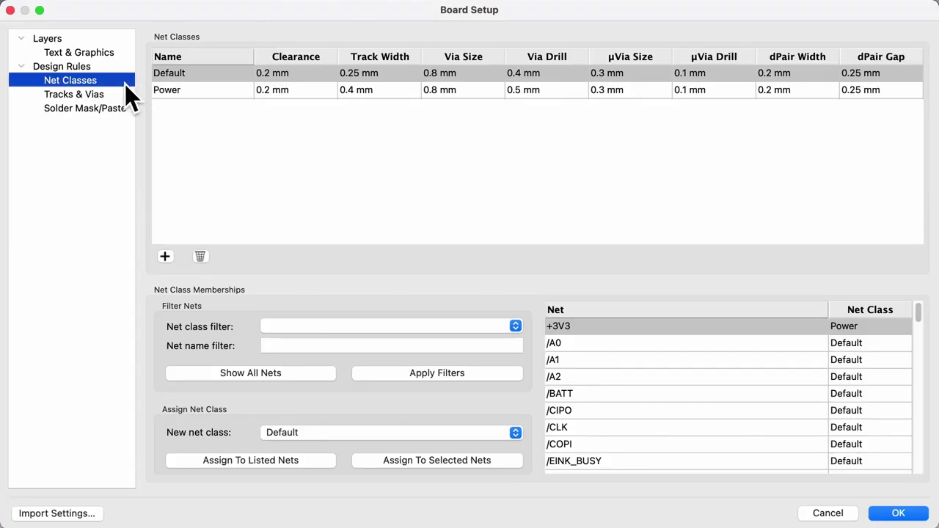
{"action": "left_click", "coordinate": [390, 77]}
{"action": "left_click", "coordinate": [390, 92]}
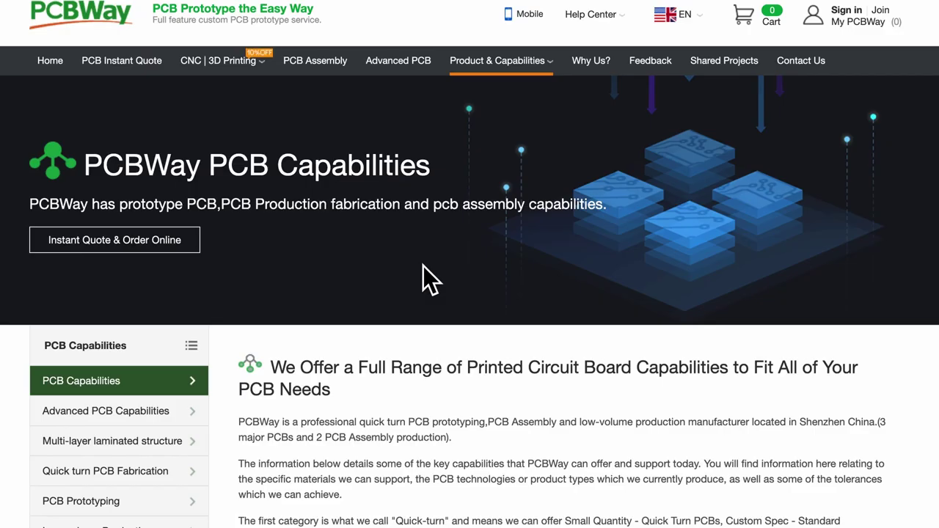
Switch to the PCBWay PCB Capabilities web page and read through the manufacturer's capabilities.
{"action": "scroll", "coordinate": [422, 266], "scroll_direction": "down", "scroll_amount": 9}
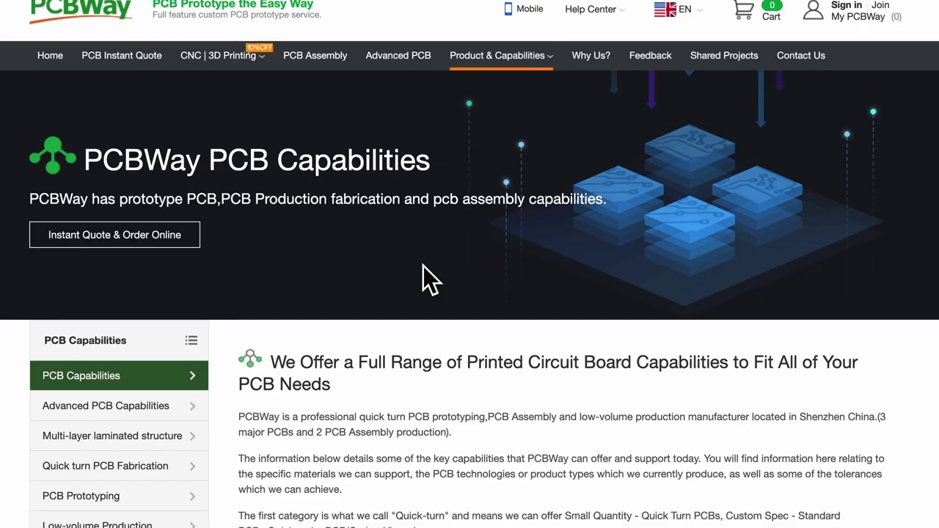
{"action": "scroll", "coordinate": [423, 266], "scroll_direction": "down", "scroll_amount": 2}
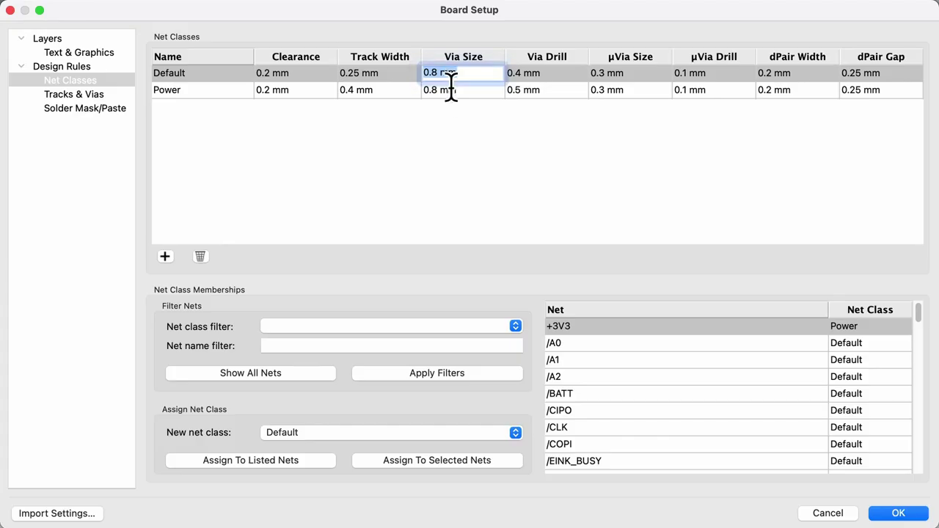
Back in Board Setup, check the via size and via drill of the Default and Power net classes.
{"action": "left_click", "coordinate": [455, 90]}
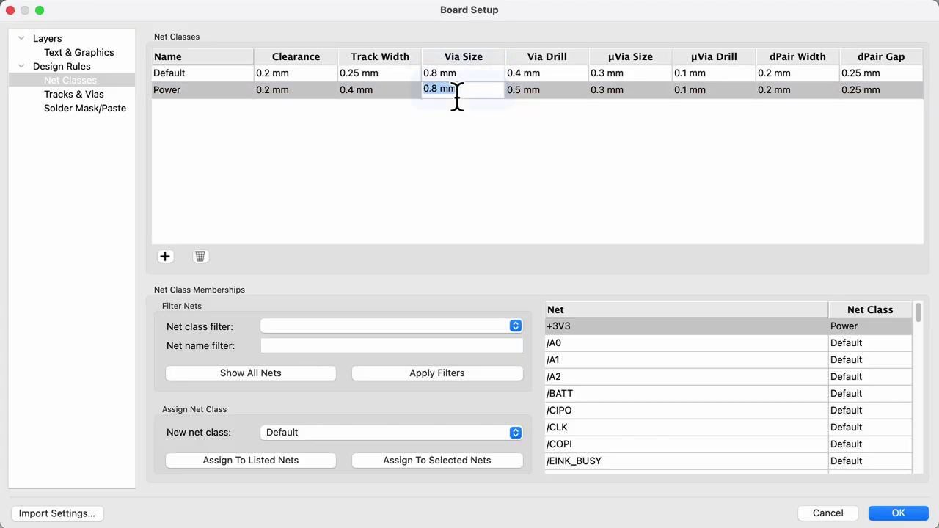
{"action": "left_click", "coordinate": [544, 73]}
{"action": "left_click", "coordinate": [545, 90]}
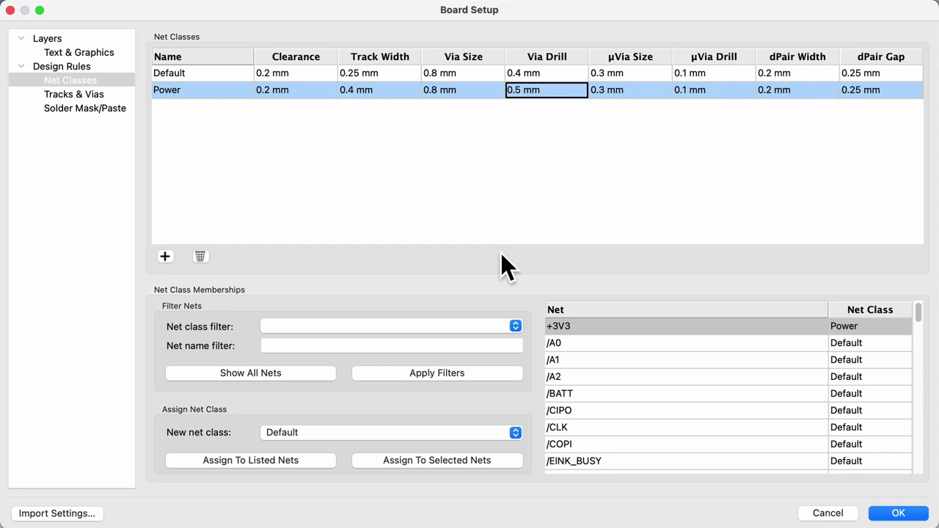
Filter the net class memberships by the Power class and examine the nets assigned to it.
{"action": "left_click", "coordinate": [516, 324]}
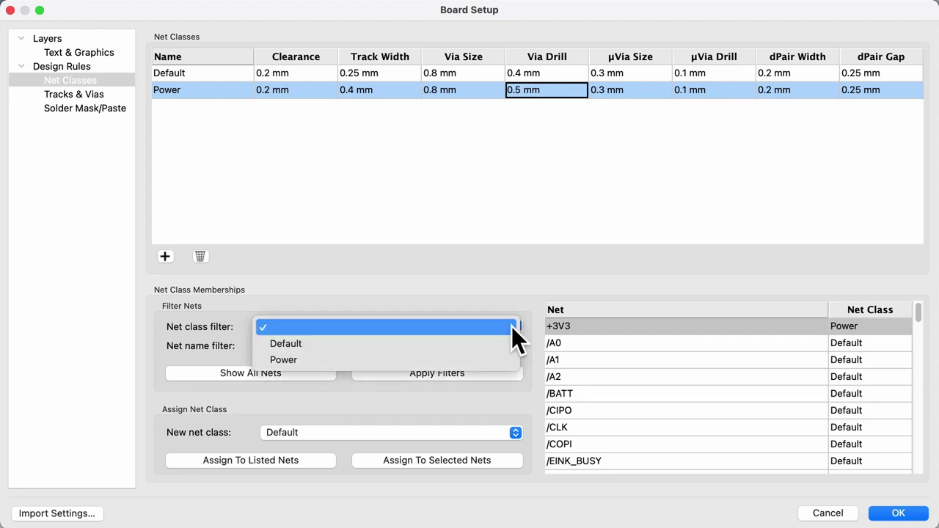
{"action": "left_click", "coordinate": [463, 364]}
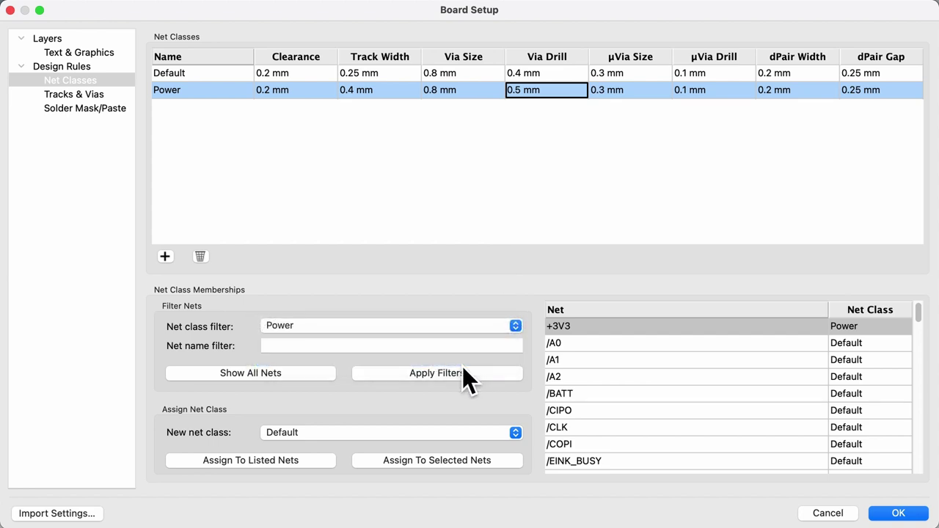
{"action": "left_click", "coordinate": [466, 374]}
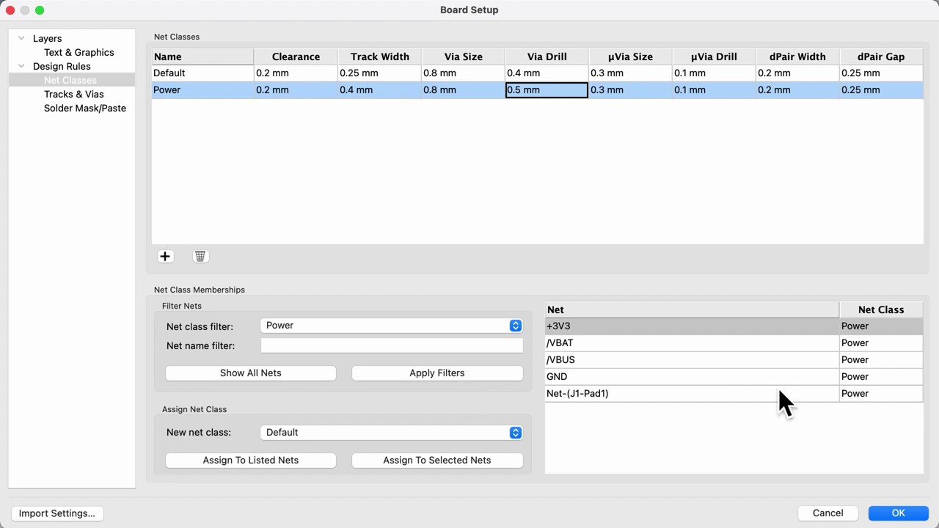
{"action": "left_click", "coordinate": [718, 344]}
{"action": "left_click", "coordinate": [714, 361]}
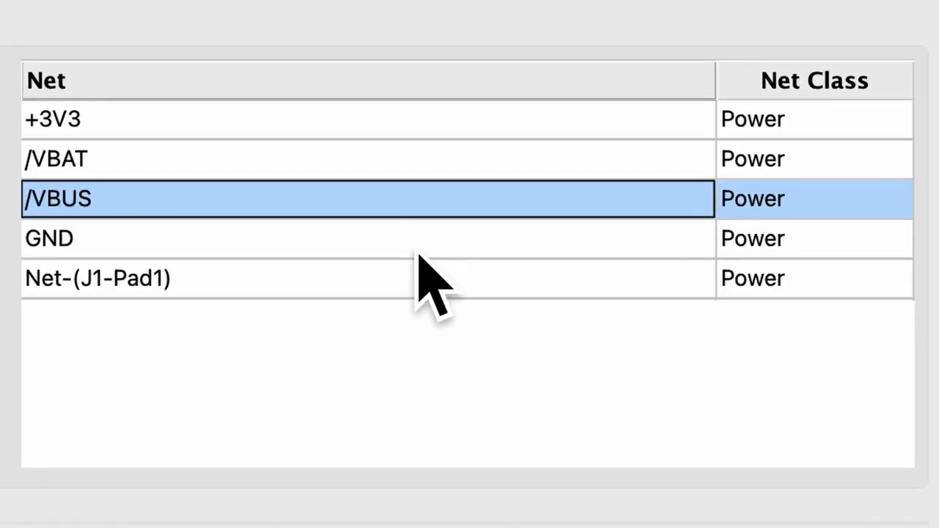
{"action": "left_click", "coordinate": [713, 380]}
{"action": "left_click", "coordinate": [419, 290]}
{"action": "left_click", "coordinate": [402, 129]}
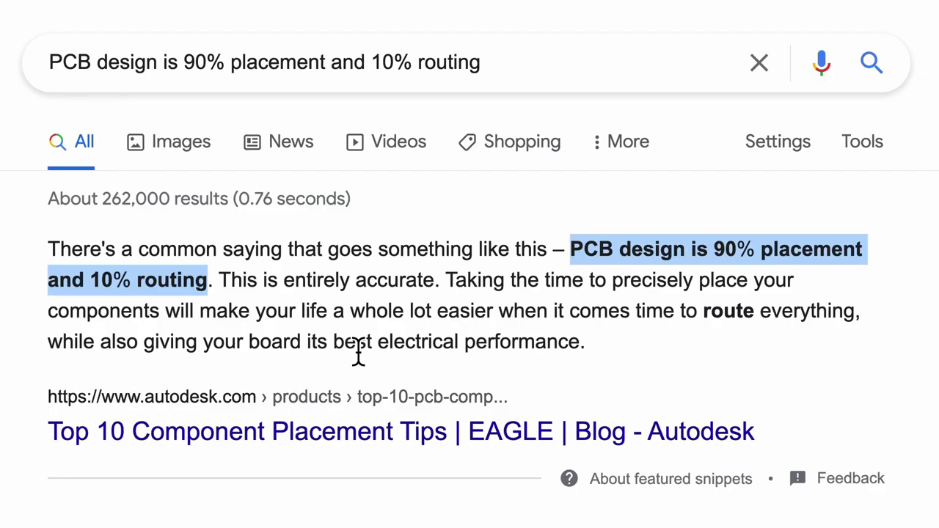
Read the web search results on the saying that PCB design is 90% placement and 10% routing, highlighting the matching passages.
{"action": "scroll", "coordinate": [358, 352], "scroll_direction": "down", "scroll_amount": 8}
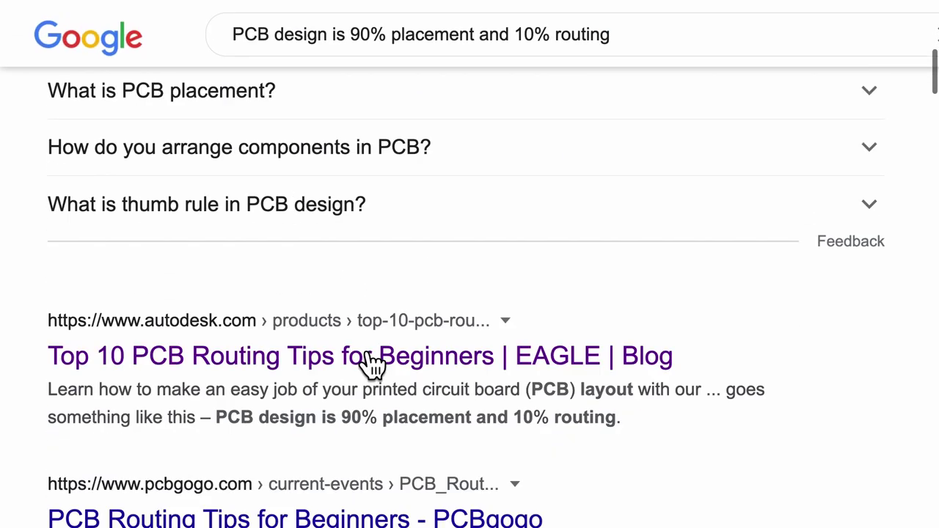
{"action": "scroll", "coordinate": [371, 361], "scroll_direction": "down", "scroll_amount": 3}
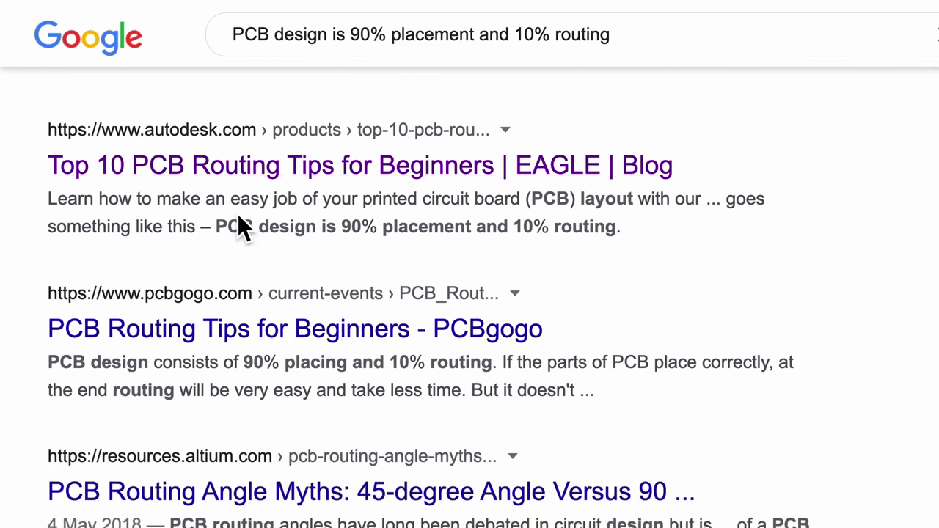
{"action": "left_click_drag", "start_coordinate": [219, 241], "coordinate": [618, 240]}
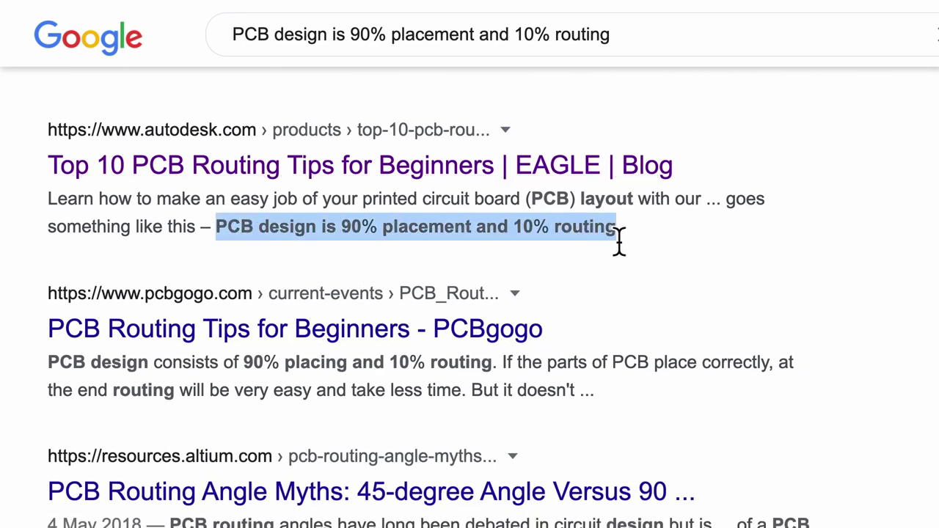
{"action": "left_click_drag", "start_coordinate": [48, 373], "coordinate": [496, 377]}
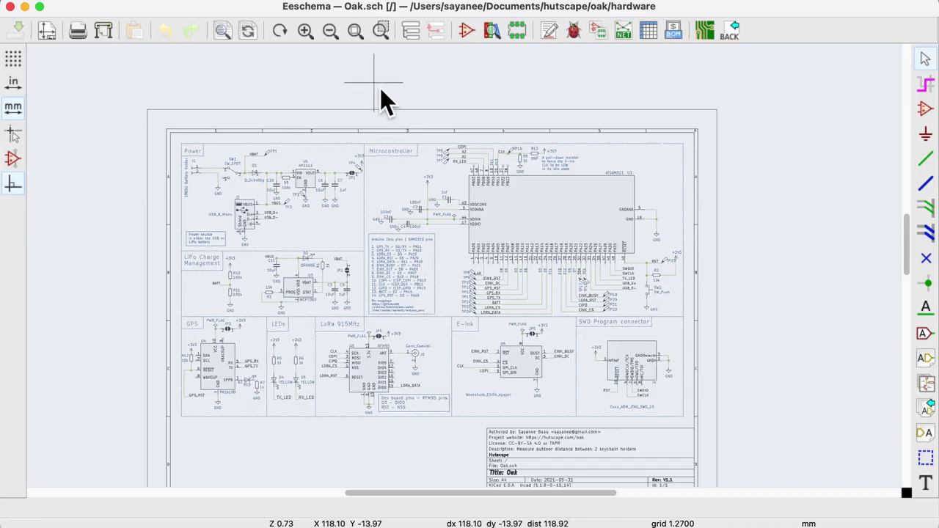
Return to the Oak schematic and examine the LiPo Charge Management block around the MCP7383 charger U3.
{"action": "left_click", "coordinate": [356, 32]}
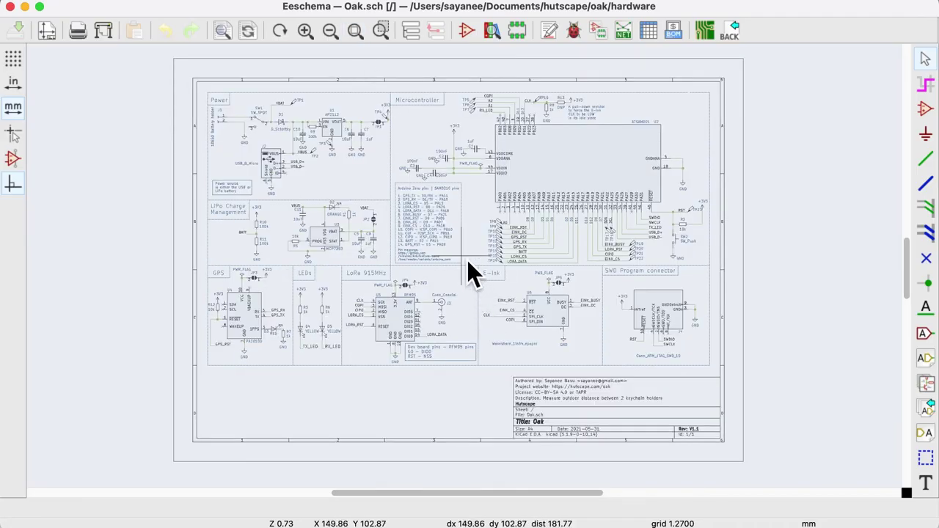
{"action": "scroll", "coordinate": [467, 264], "scroll_direction": "up", "scroll_amount": 3}
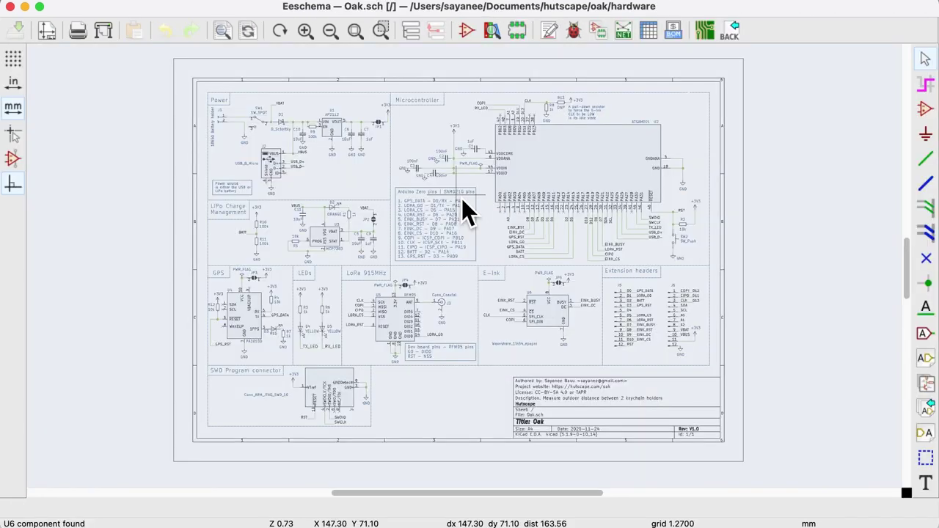
{"action": "middle_click_drag", "start_coordinate": [279, 236], "coordinate": [469, 270]}
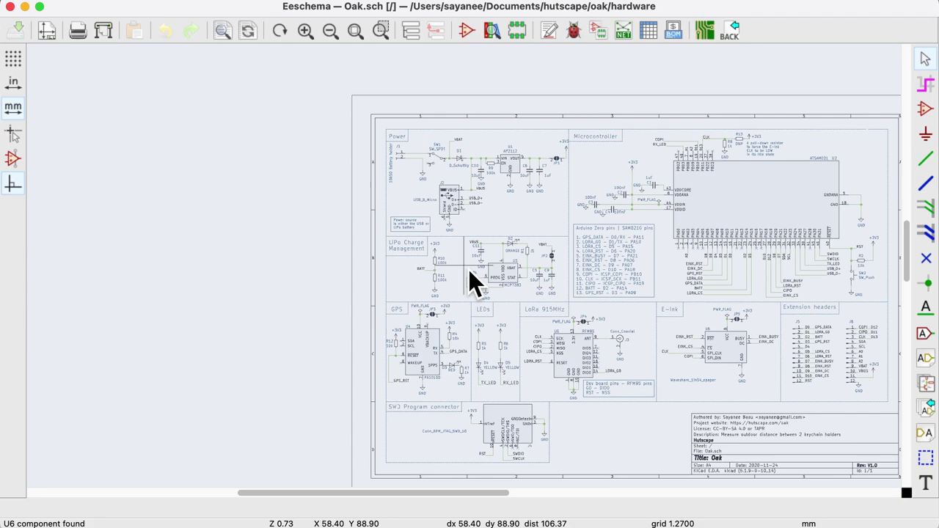
{"action": "scroll", "coordinate": [470, 270], "scroll_direction": "up", "scroll_amount": 2}
{"action": "scroll", "coordinate": [468, 270], "scroll_direction": "up", "scroll_amount": 5}
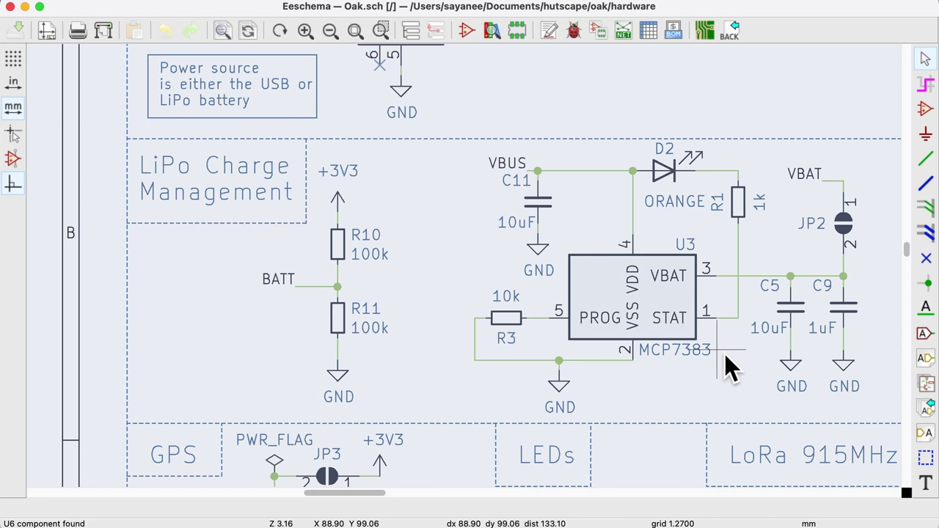
Switch to the PCB layout and inspect the charge management group around U3, including capacitors C5 and C9 and the notes beside it.
{"action": "key", "text": "super+Tab"}
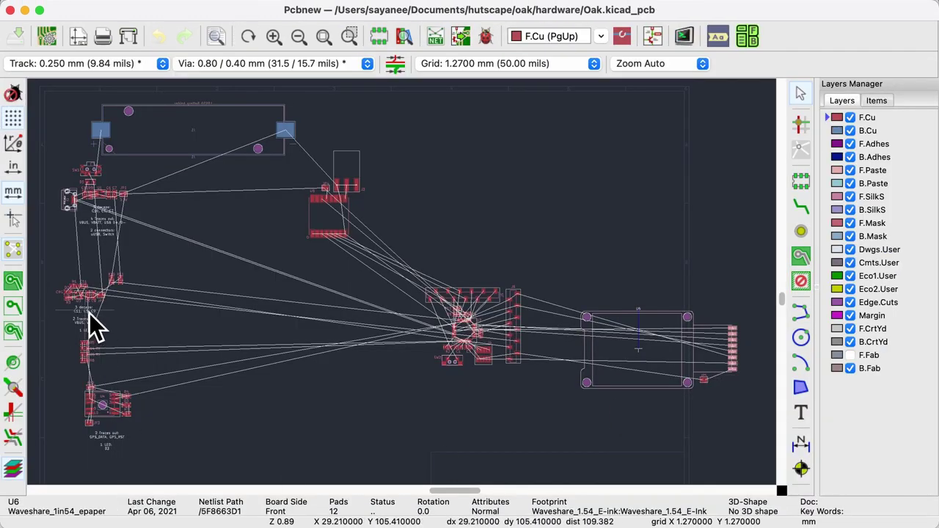
{"action": "scroll", "coordinate": [89, 314], "scroll_direction": "up", "scroll_amount": 5}
{"action": "scroll", "coordinate": [406, 285], "scroll_direction": "up", "scroll_amount": 4}
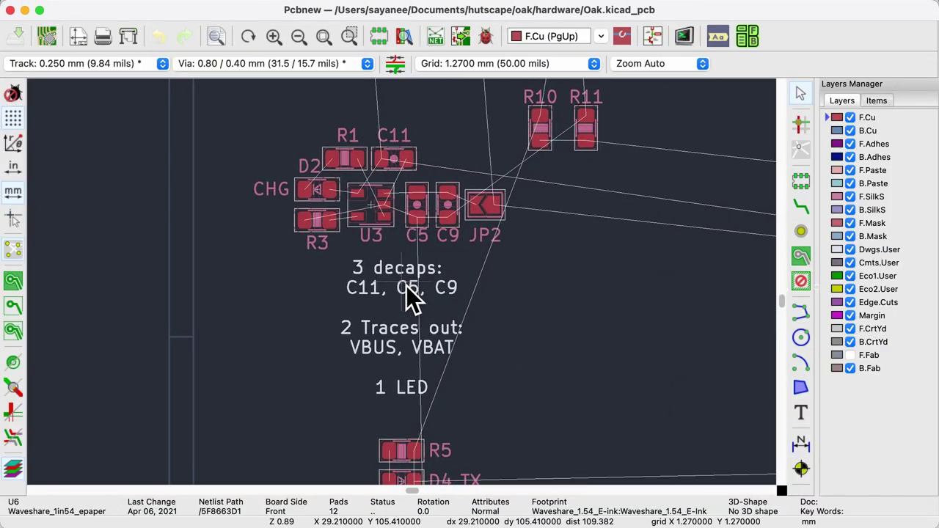
{"action": "scroll", "coordinate": [406, 286], "scroll_direction": "up", "scroll_amount": 1}
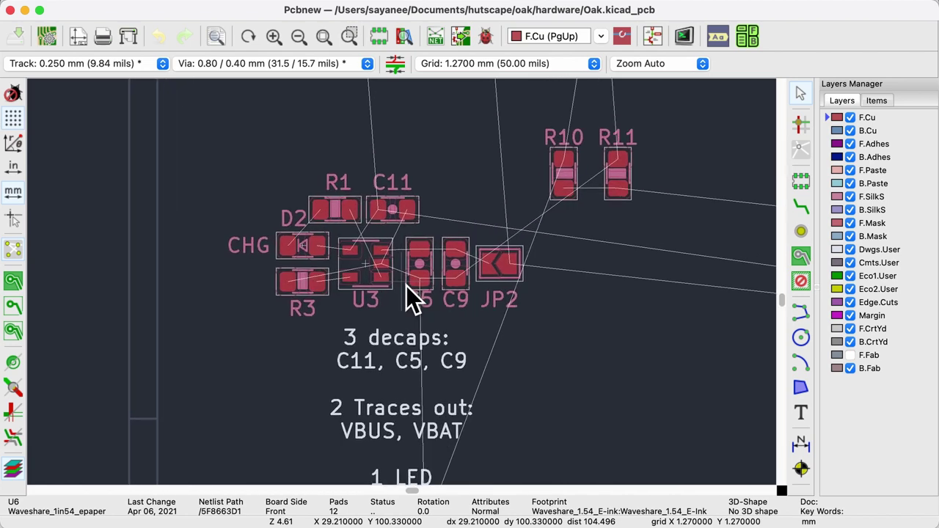
{"action": "scroll", "coordinate": [408, 331], "scroll_direction": "up", "scroll_amount": 1}
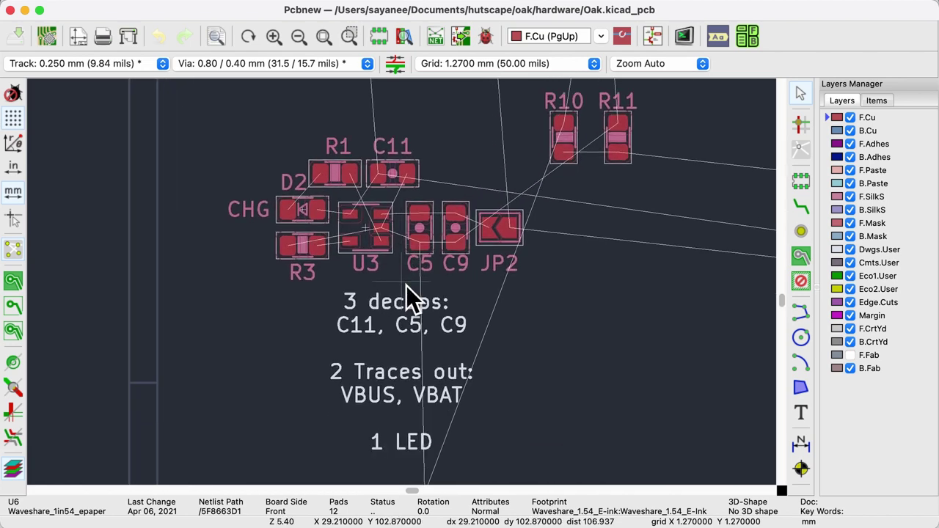
{"action": "scroll", "coordinate": [407, 285], "scroll_direction": "up", "scroll_amount": 1}
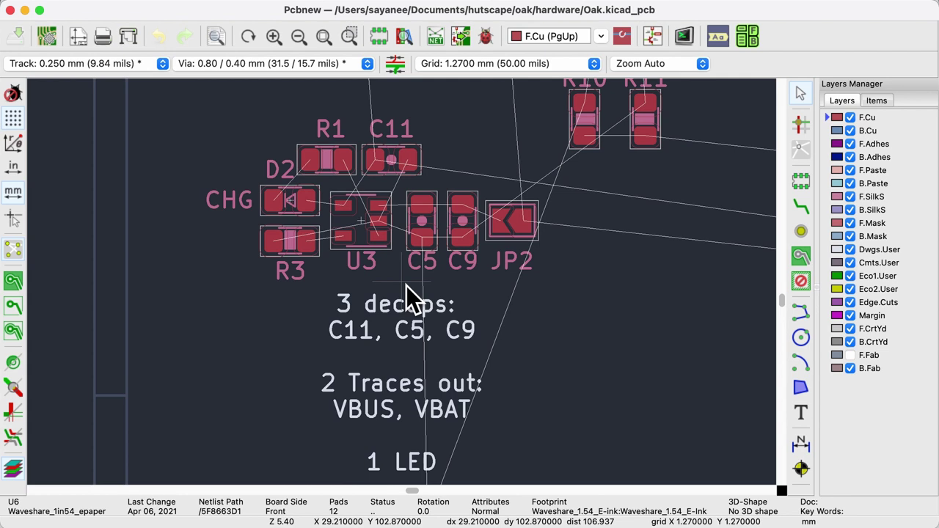
{"action": "left_click", "coordinate": [435, 228]}
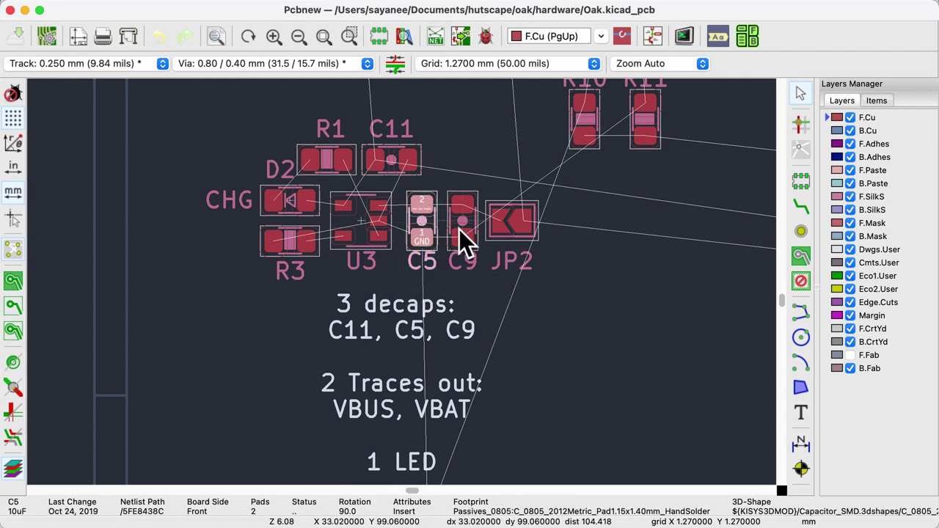
{"action": "left_click", "coordinate": [459, 229]}
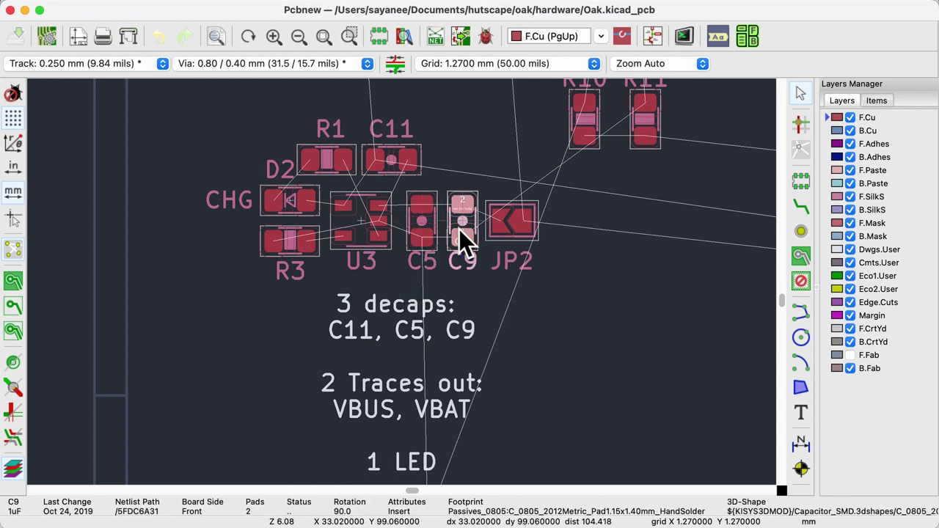
{"action": "left_click", "coordinate": [464, 170]}
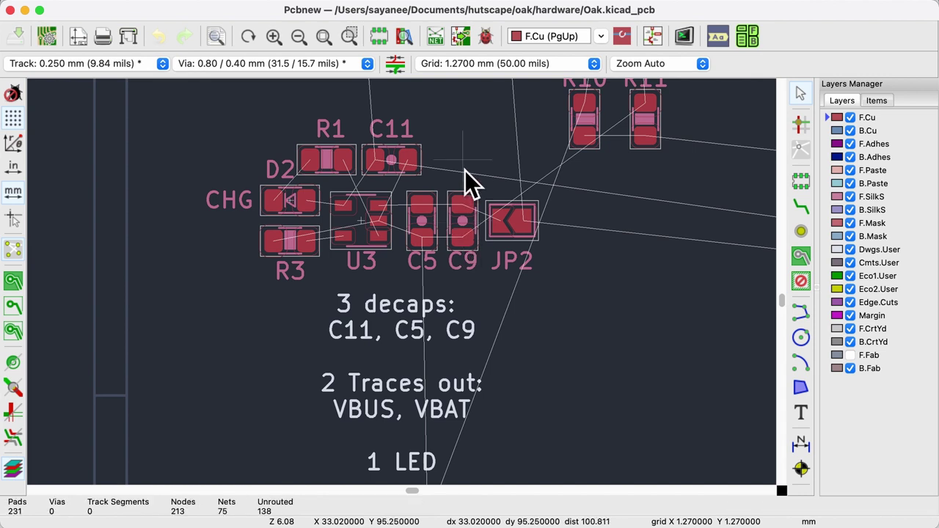
{"action": "left_click", "coordinate": [432, 419]}
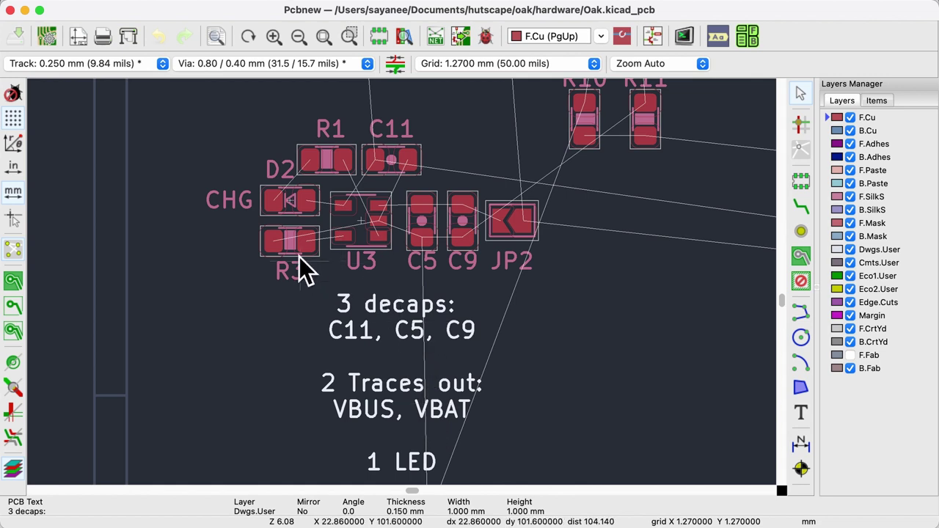
{"action": "left_click", "coordinate": [365, 230]}
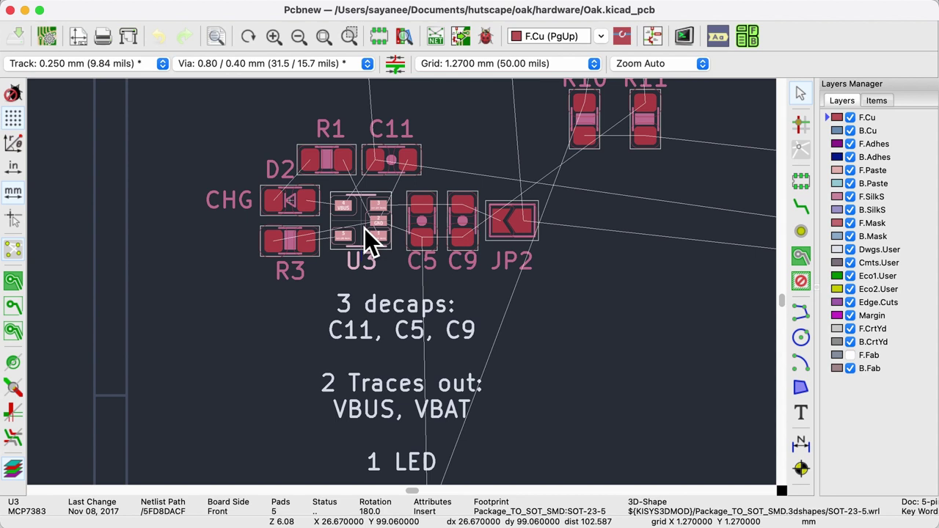
{"action": "left_click", "coordinate": [349, 290]}
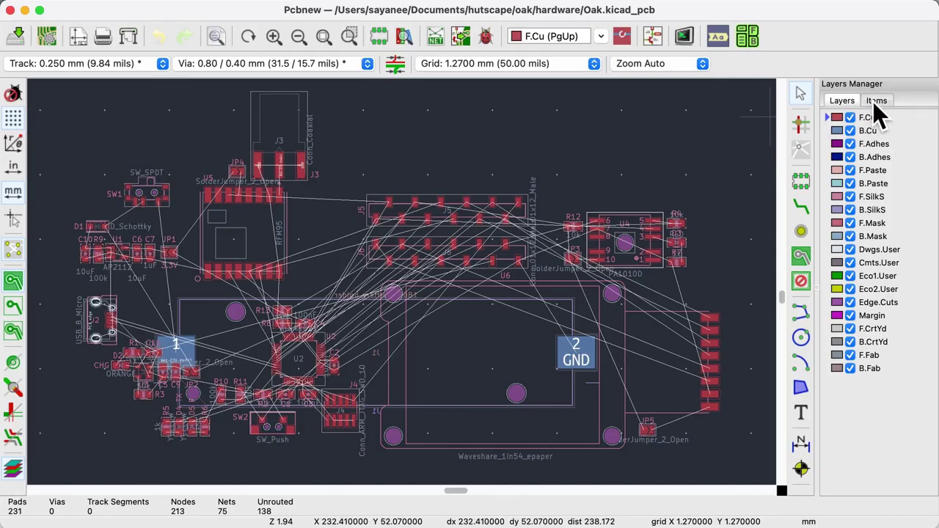
Hide the ratsnest lines on the board.
{"action": "left_click", "coordinate": [878, 102]}
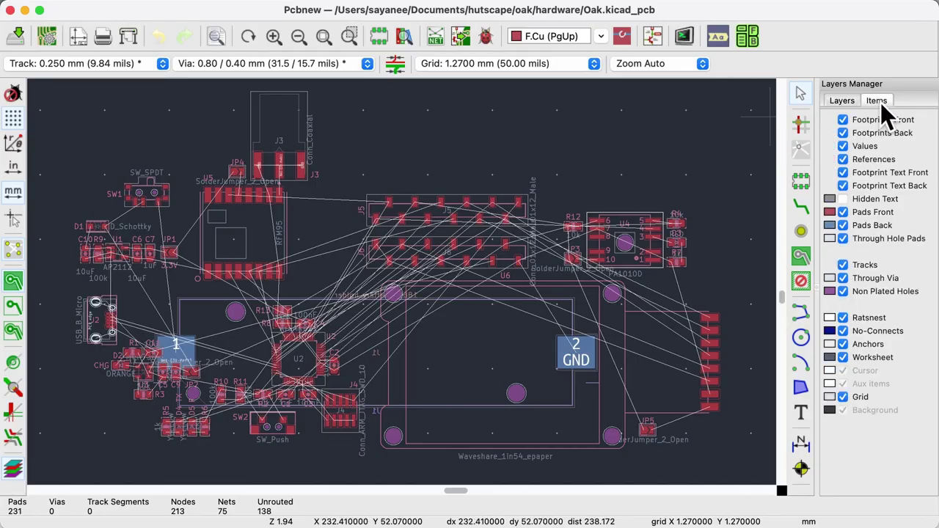
{"action": "left_click", "coordinate": [848, 322]}
{"action": "left_click", "coordinate": [847, 322]}
{"action": "left_click", "coordinate": [848, 322]}
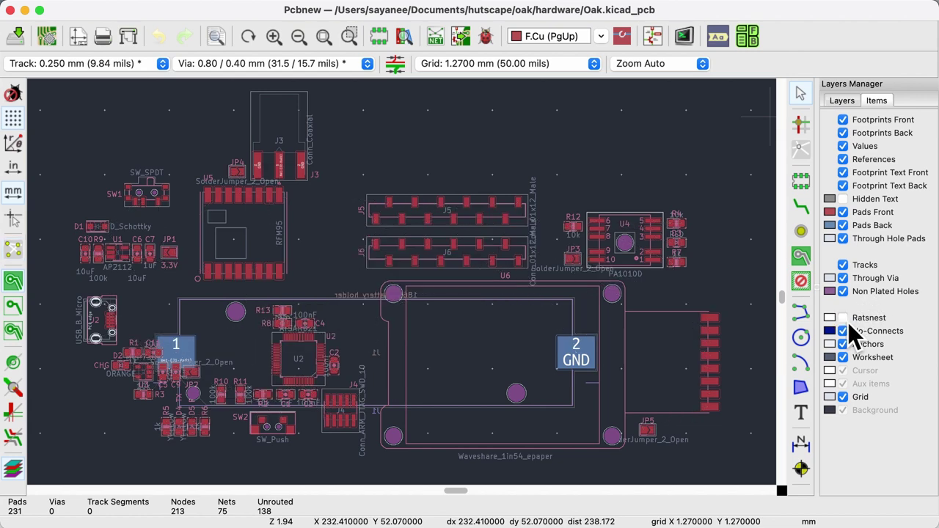
{"action": "left_click", "coordinate": [848, 322]}
{"action": "left_click", "coordinate": [848, 322]}
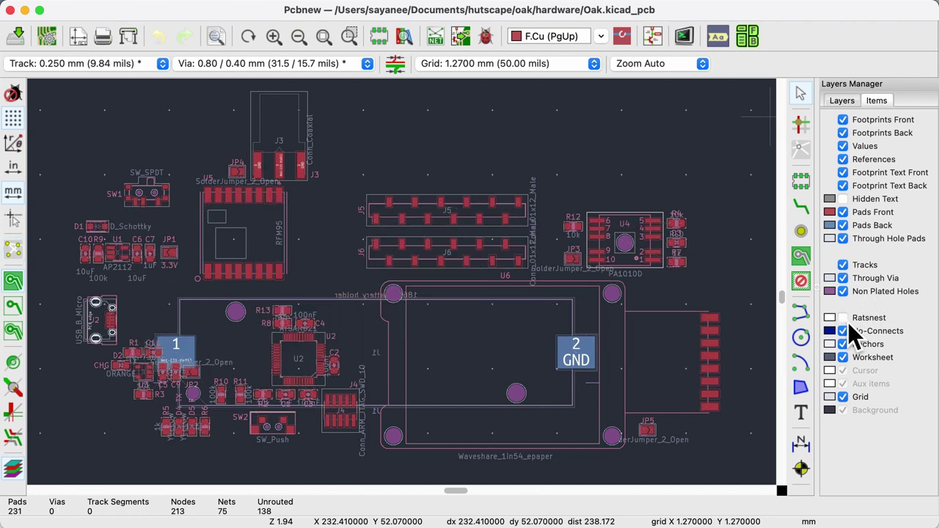
Limit the visible board layers to all front layers, and switch to all back layers for comparison.
{"action": "left_click", "coordinate": [842, 100]}
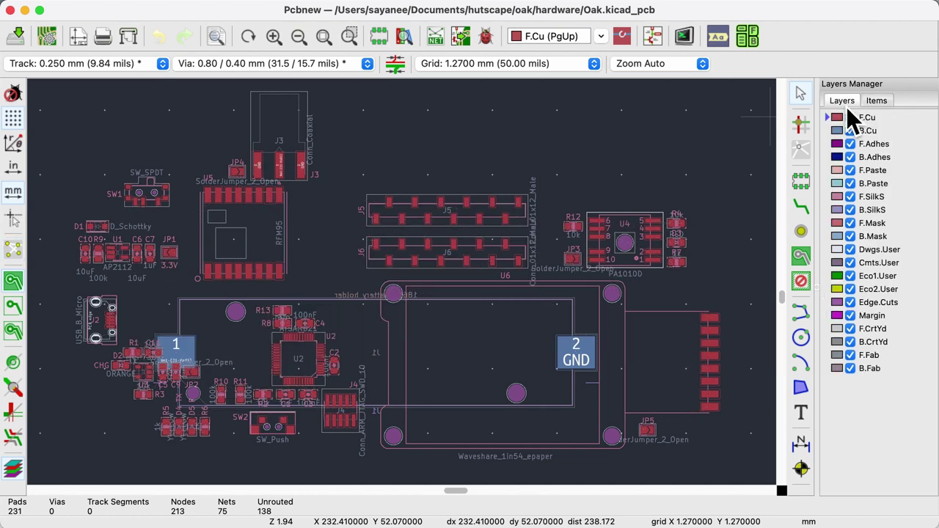
{"action": "right_click", "coordinate": [924, 170]}
{"action": "left_click", "coordinate": [873, 337]}
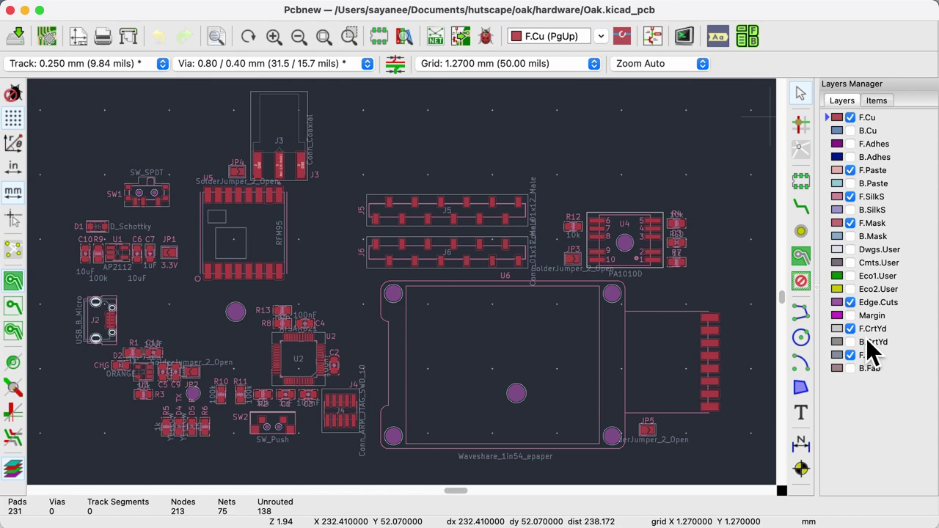
{"action": "right_click", "coordinate": [924, 182]}
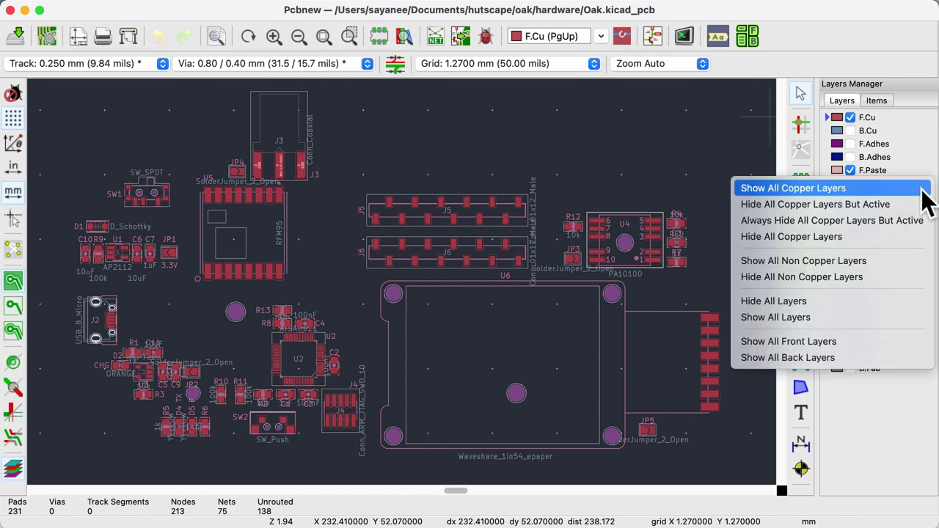
{"action": "left_click", "coordinate": [855, 363]}
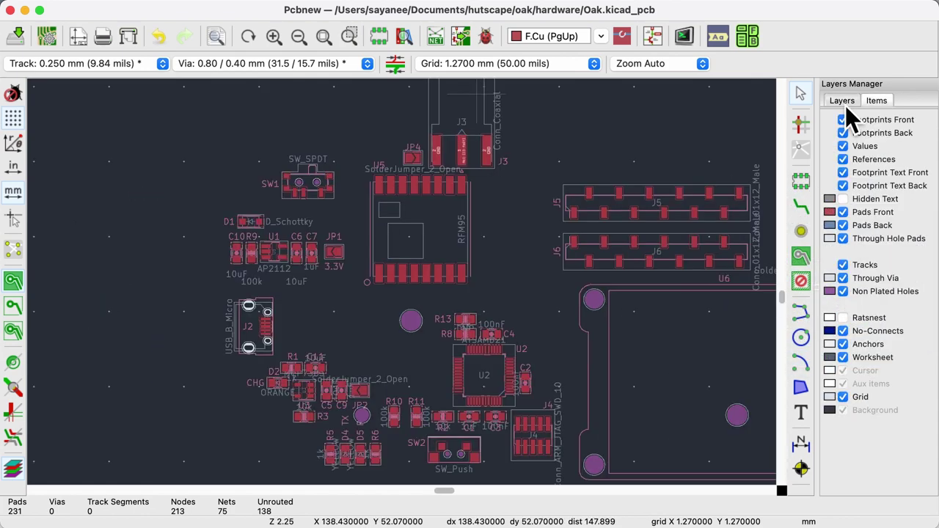
With the front layers visible, inspect the coaxial connector J3, switch SW1, USB connector J2 and push button SW2.
{"action": "left_click", "coordinate": [842, 100]}
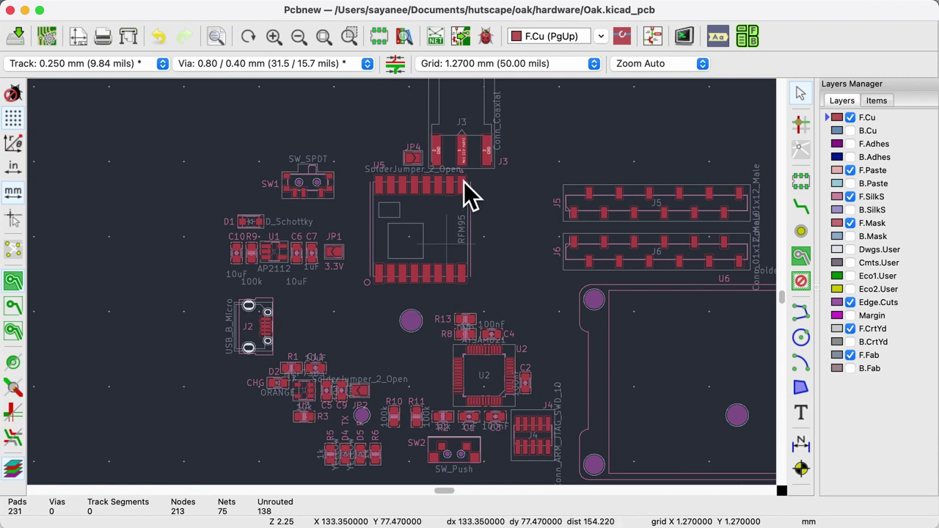
{"action": "left_click", "coordinate": [468, 102]}
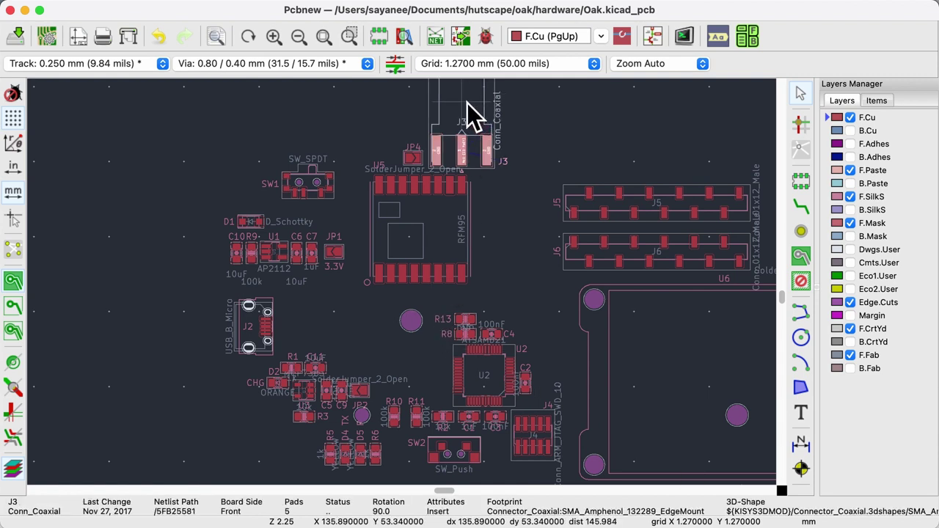
{"action": "left_click", "coordinate": [311, 183]}
{"action": "left_click", "coordinate": [257, 325]}
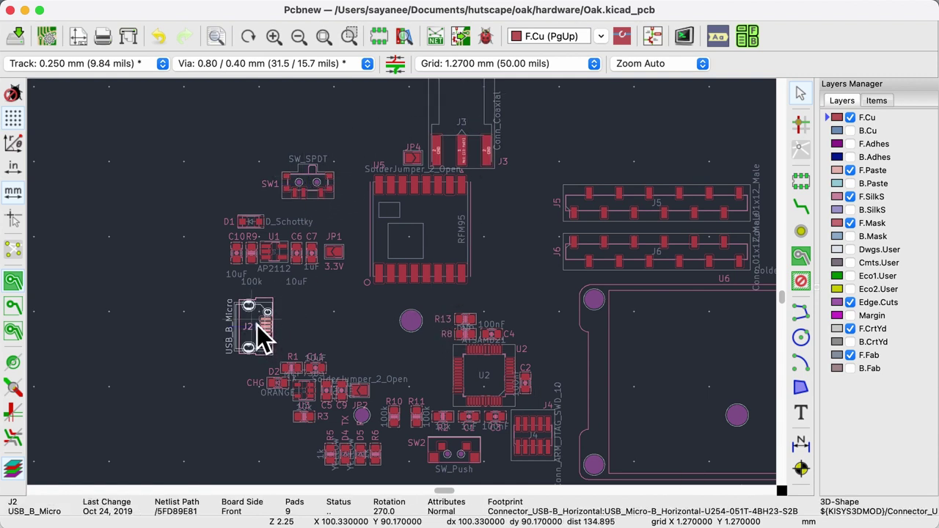
{"action": "left_click", "coordinate": [457, 449]}
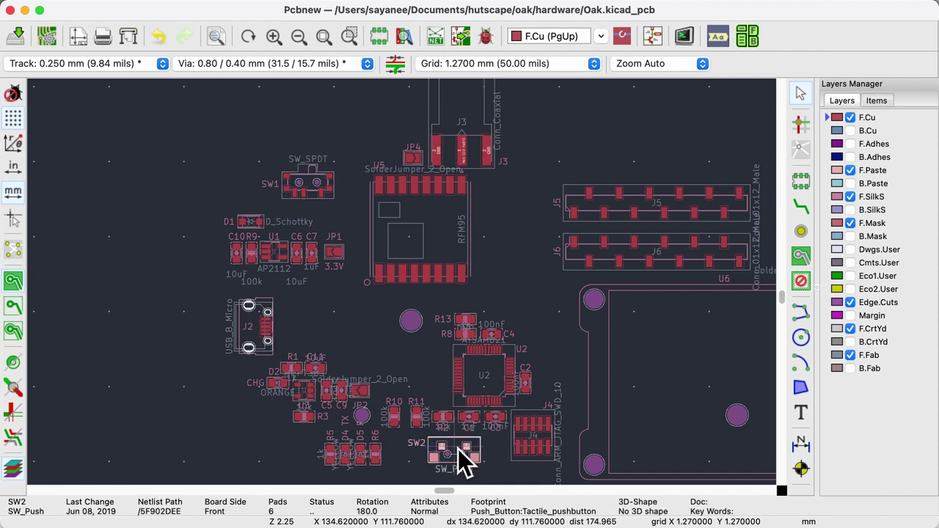
{"action": "left_click", "coordinate": [328, 41]}
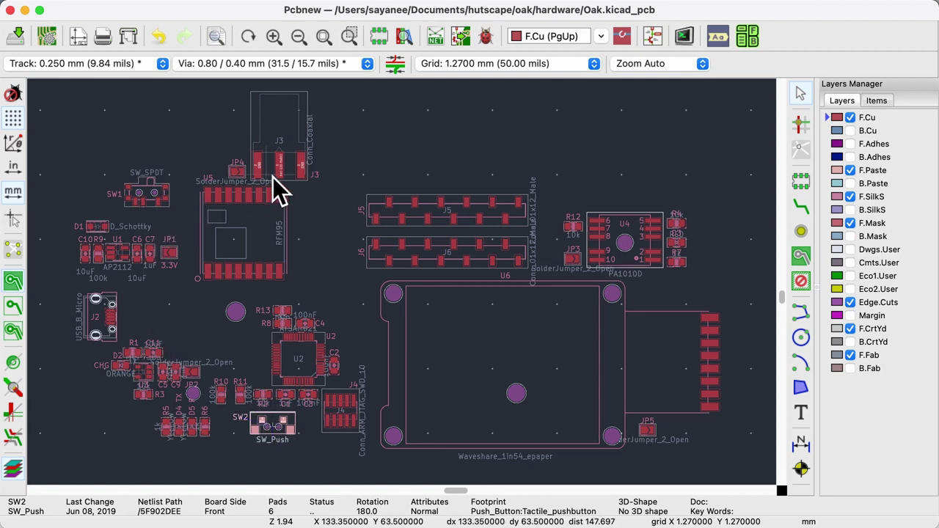
{"action": "left_click", "coordinate": [388, 153]}
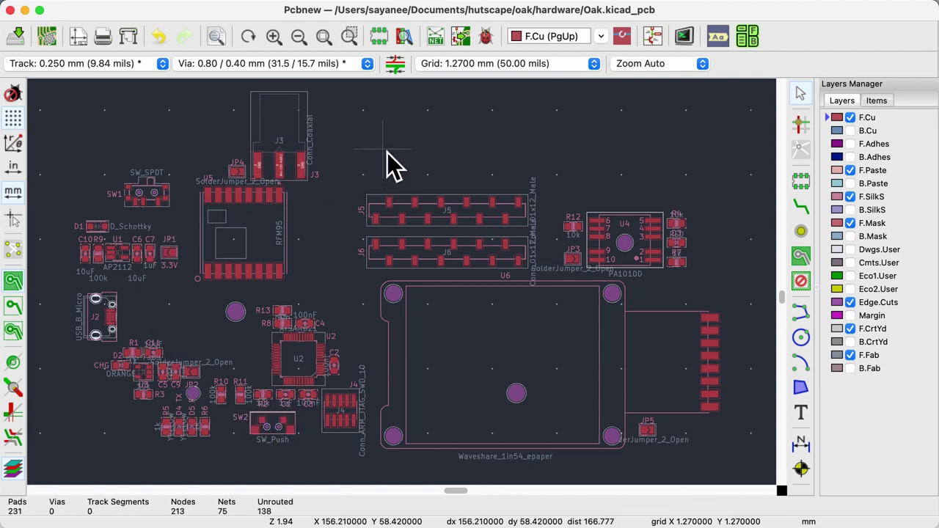
Move the USB_B_Micro connector J2 slightly left, toward the outer side of the component layout.
{"action": "left_click", "coordinate": [104, 322]}
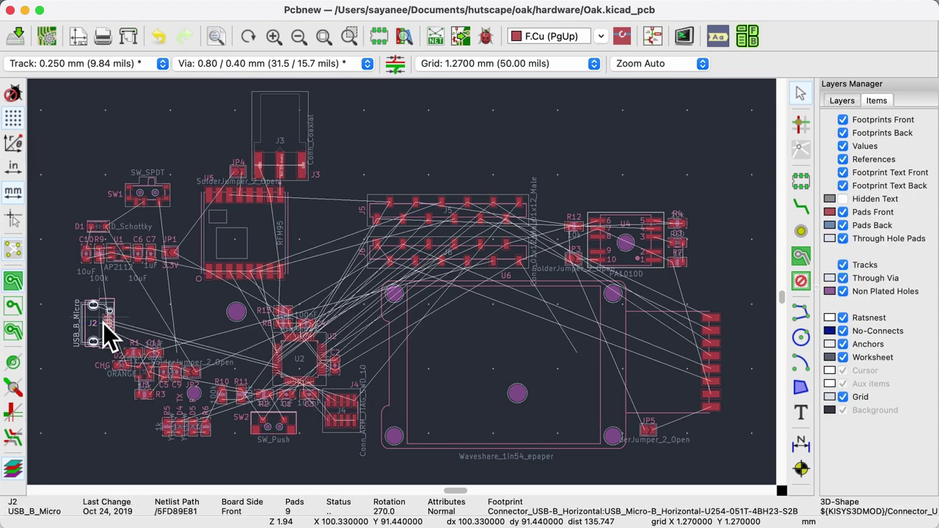
{"action": "mouse_move", "coordinate": [103, 323]}
{"action": "left_mouse_down"}
{"action": "mouse_move", "coordinate": [237, 335]}
{"action": "mouse_move", "coordinate": [248, 377]}
{"action": "mouse_move", "coordinate": [141, 319]}
{"action": "mouse_move", "coordinate": [92, 322]}
{"action": "left_mouse_up"}
{"action": "key", "text": "Escape"}
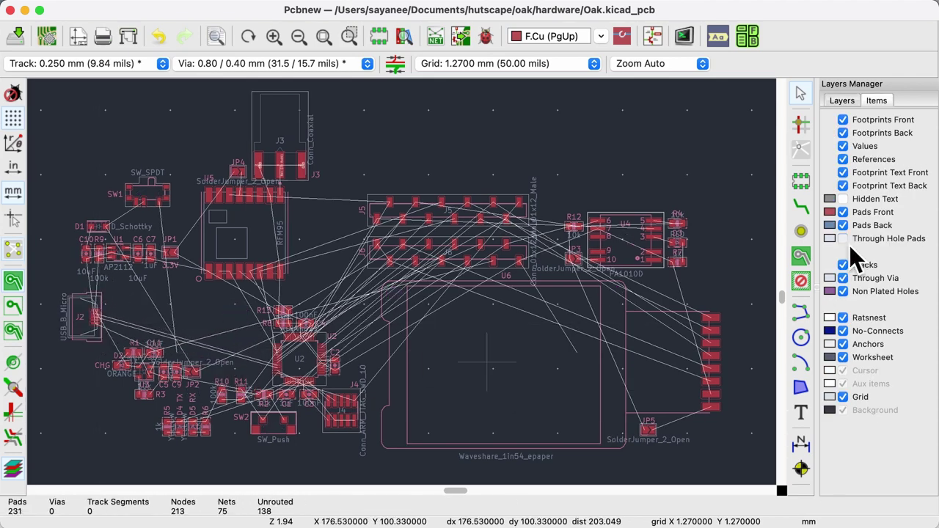
Hide the through hole pads and show them again.
{"action": "left_click", "coordinate": [849, 245]}
{"action": "left_click", "coordinate": [850, 245]}
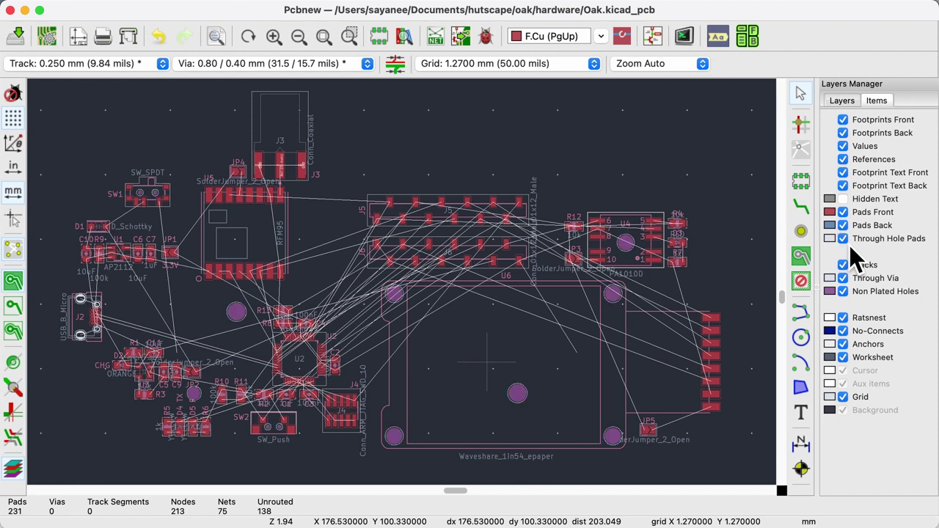
Toggle the visibility of the through hole pads repeatedly to compare the layout with and without them.
{"action": "left_click", "coordinate": [849, 245]}
{"action": "left_click", "coordinate": [849, 245]}
{"action": "left_click", "coordinate": [850, 245]}
{"action": "left_click", "coordinate": [849, 245]}
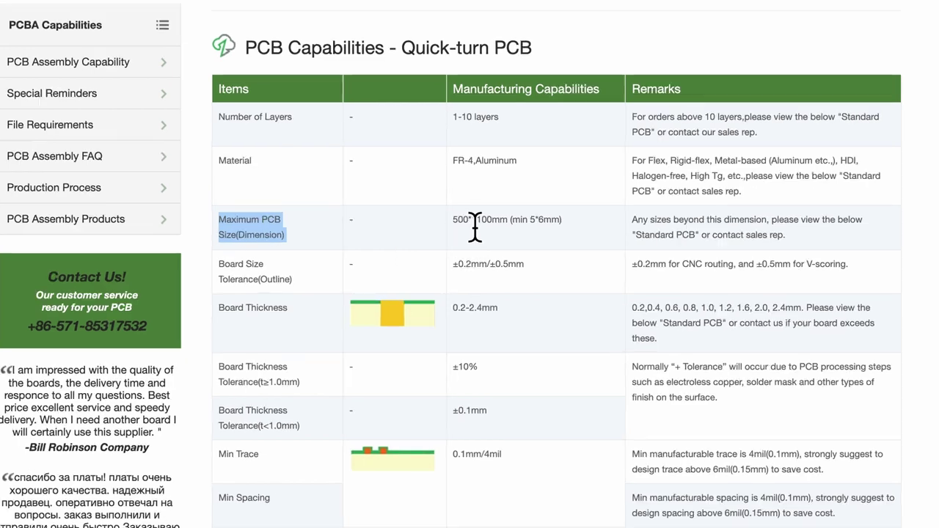
Switch to the manufacturer's PCB capabilities page and highlight the maximum PCB size value in the table.
{"action": "triple_click", "coordinate": [475, 221]}
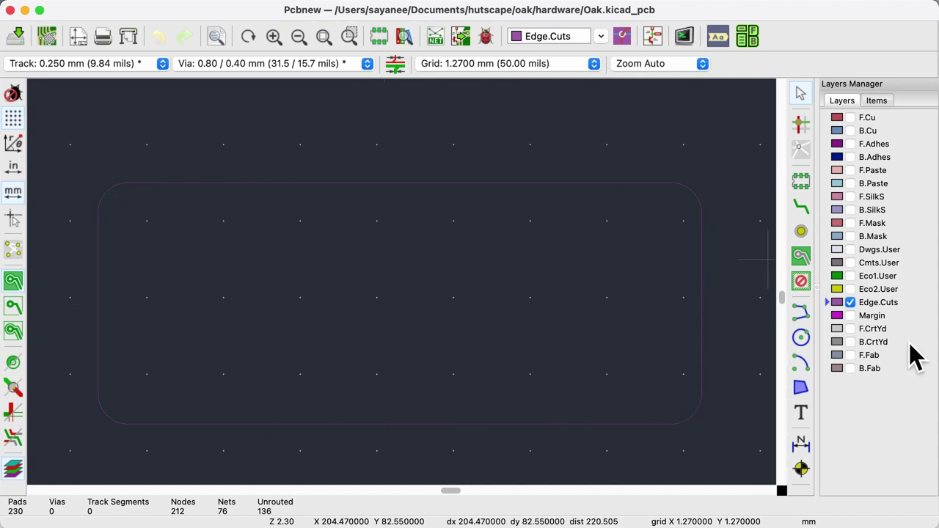
Show all front layers of the outlined board, then inspect the coaxial connector and slide switch SW1 at the board edge.
{"action": "right_click", "coordinate": [862, 330]}
{"action": "left_click", "coordinate": [862, 329]}
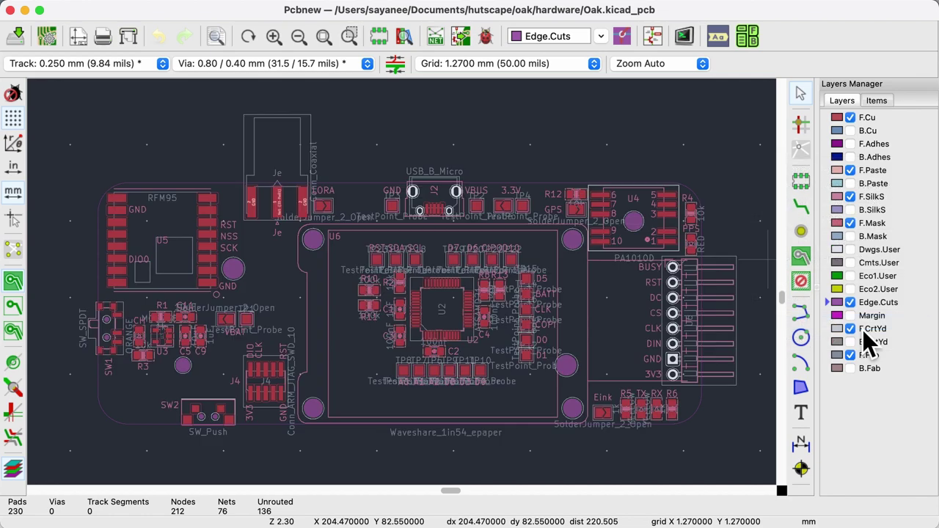
{"action": "left_click", "coordinate": [291, 160]}
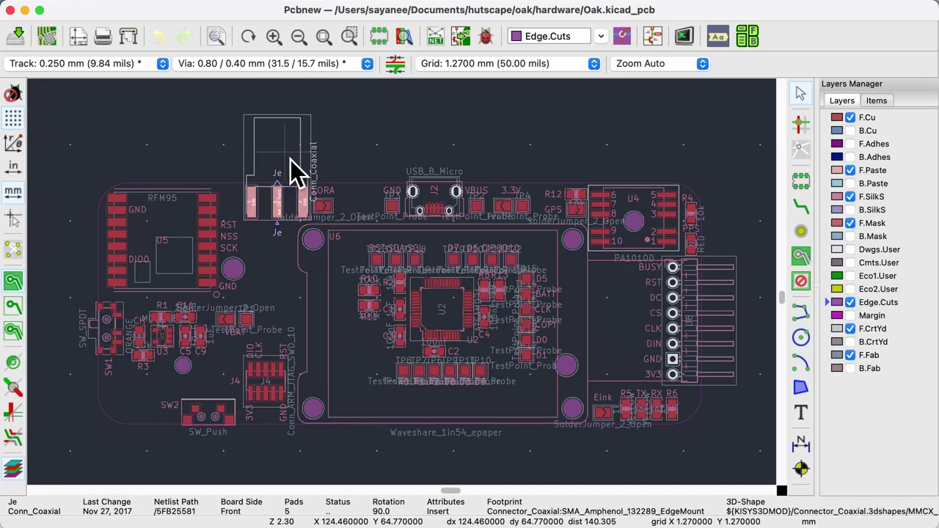
{"action": "left_click", "coordinate": [109, 333]}
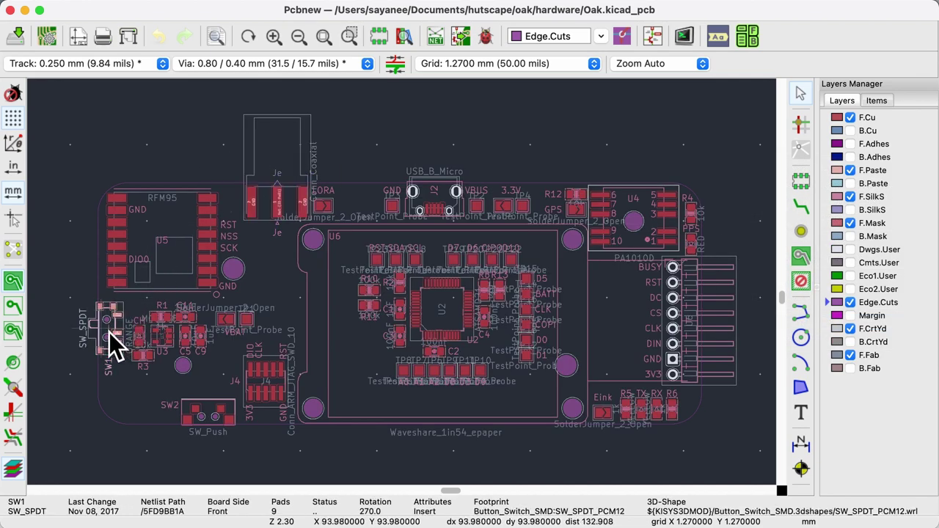
Lock the footprint of push button SW2 in place.
{"action": "left_click", "coordinate": [207, 408]}
{"action": "key", "text": "e"}
{"action": "left_click", "coordinate": [393, 341]}
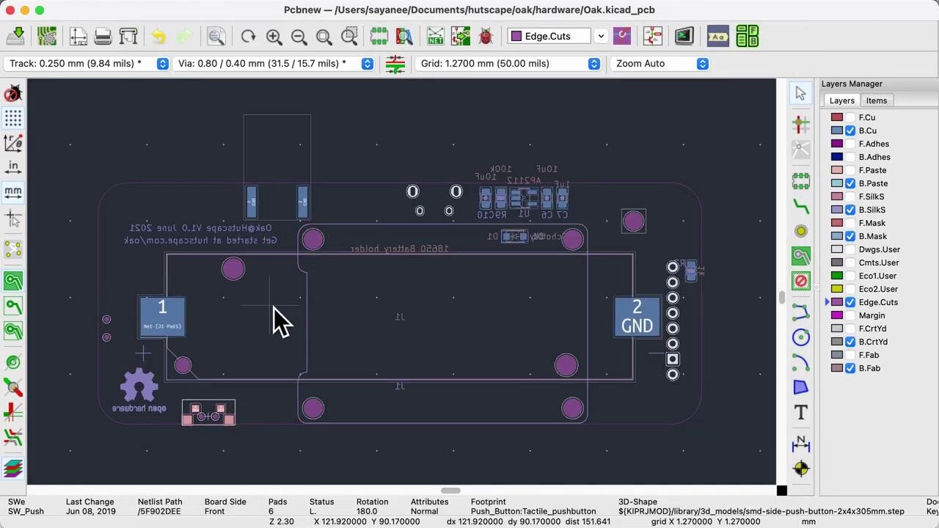
With the back layers shown, lock the footprint of the 18650 battery holder J1.
{"action": "left_click", "coordinate": [273, 308]}
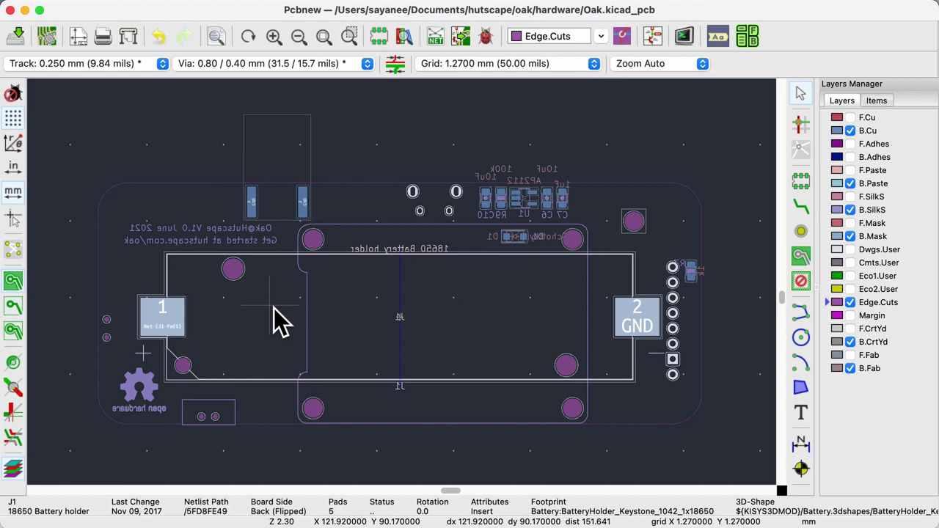
{"action": "key", "text": "e"}
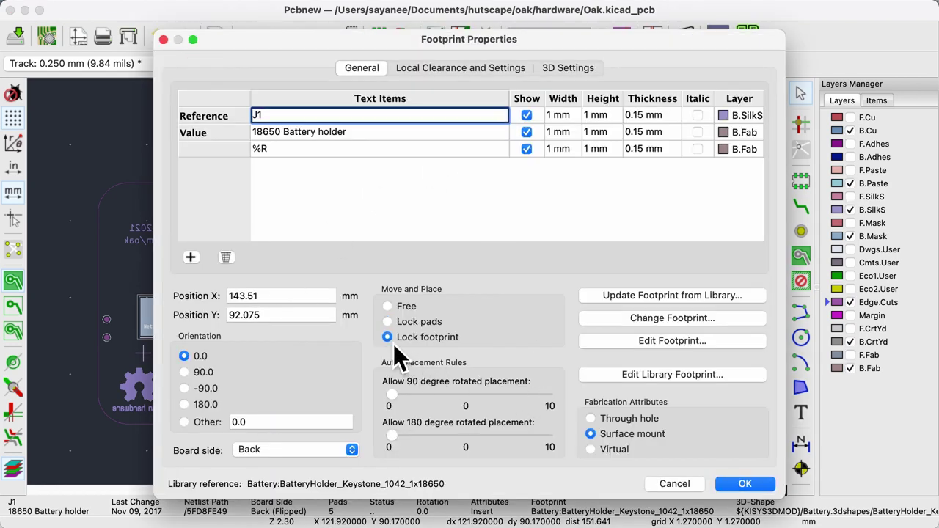
{"action": "left_click", "coordinate": [740, 484]}
Flip the board view and examine the back silkscreen text and the open hardware logo.
{"action": "left_click", "coordinate": [153, 3]}
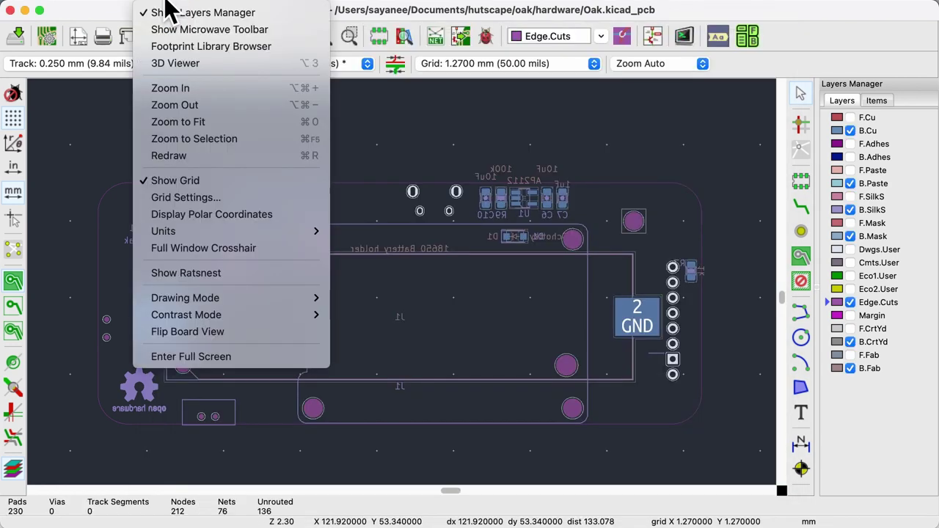
{"action": "left_click", "coordinate": [191, 331]}
{"action": "scroll", "coordinate": [409, 290], "scroll_direction": "up", "scroll_amount": 5}
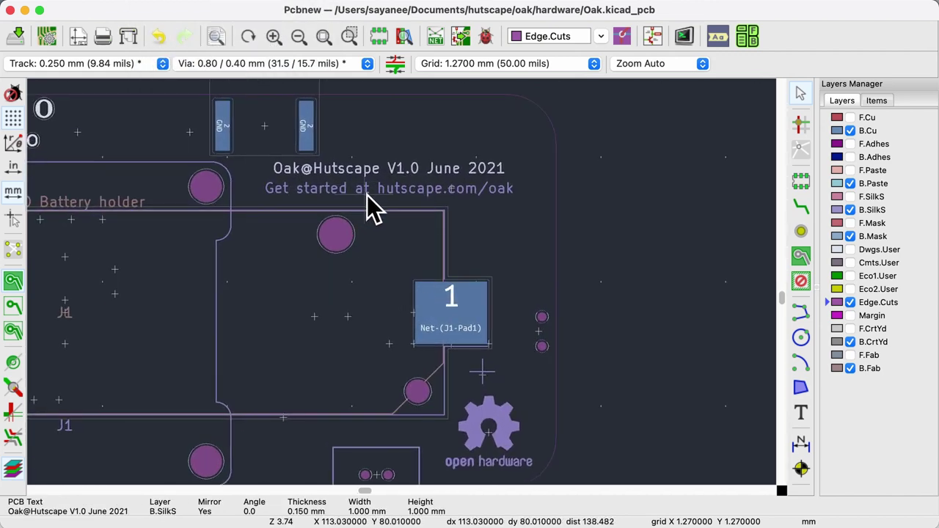
{"action": "scroll", "coordinate": [406, 286], "scroll_direction": "up", "scroll_amount": 3}
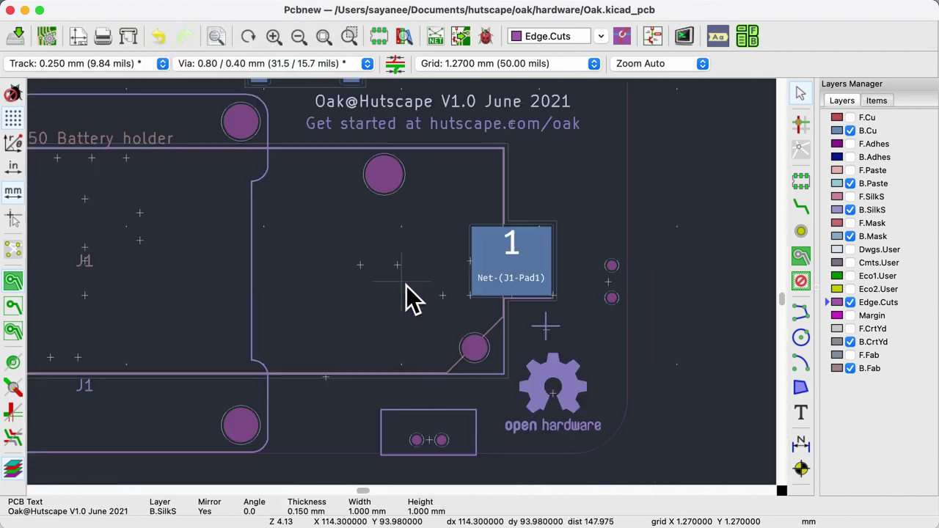
{"action": "scroll", "coordinate": [407, 286], "scroll_direction": "up", "scroll_amount": 2}
{"action": "scroll", "coordinate": [407, 286], "scroll_direction": "up", "scroll_amount": 5}
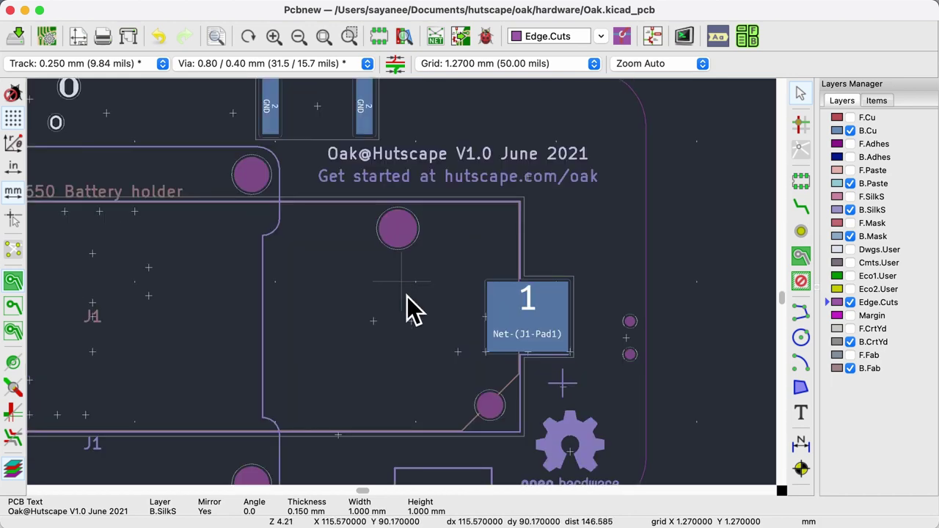
Search the footprint library for OSHW and choose the OSHW-Logo2_9.8x8mm_SilkScreen footprint.
{"action": "type", "text": "aOSHW"}
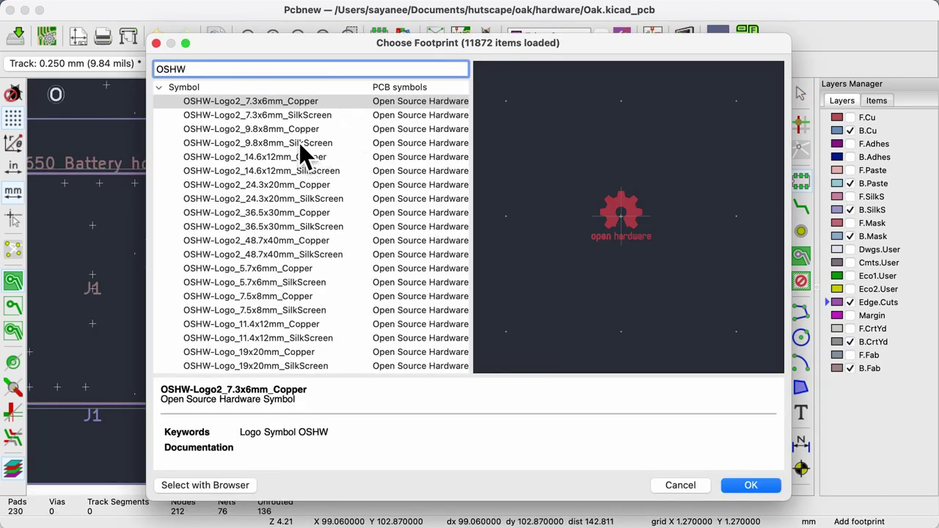
{"action": "left_click", "coordinate": [297, 134]}
{"action": "left_click", "coordinate": [297, 145]}
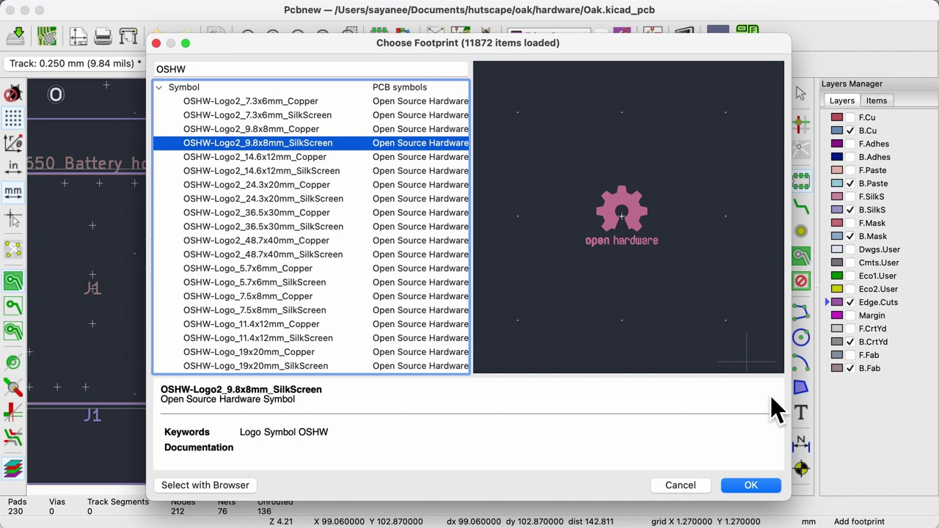
{"action": "left_click", "coordinate": [725, 486]}
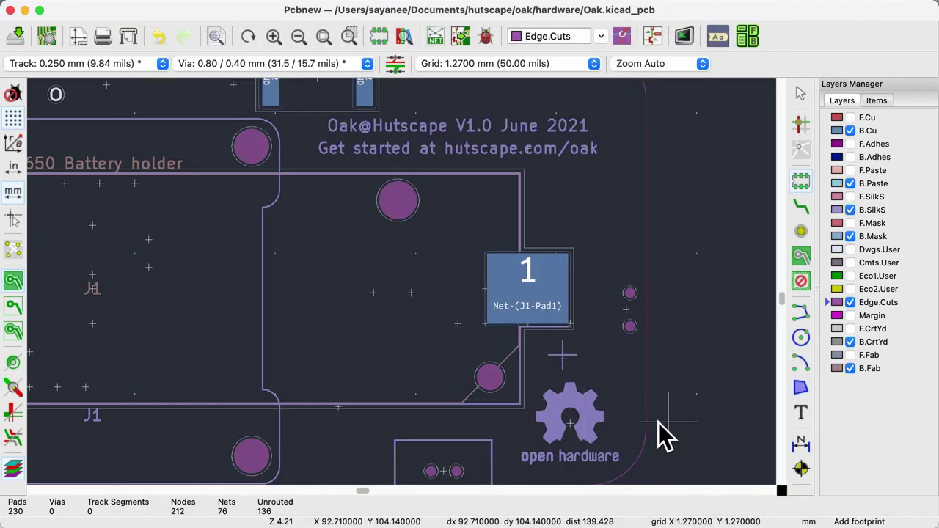
Lock the footprint of the existing open hardware logo on the back of the board.
{"action": "left_click", "coordinate": [603, 420]}
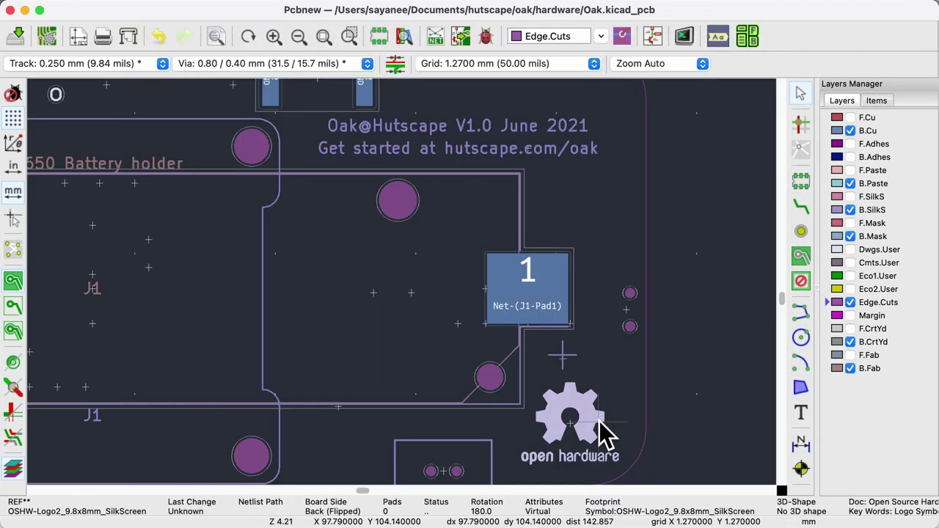
{"action": "double_click", "coordinate": [599, 421]}
{"action": "left_click", "coordinate": [396, 338]}
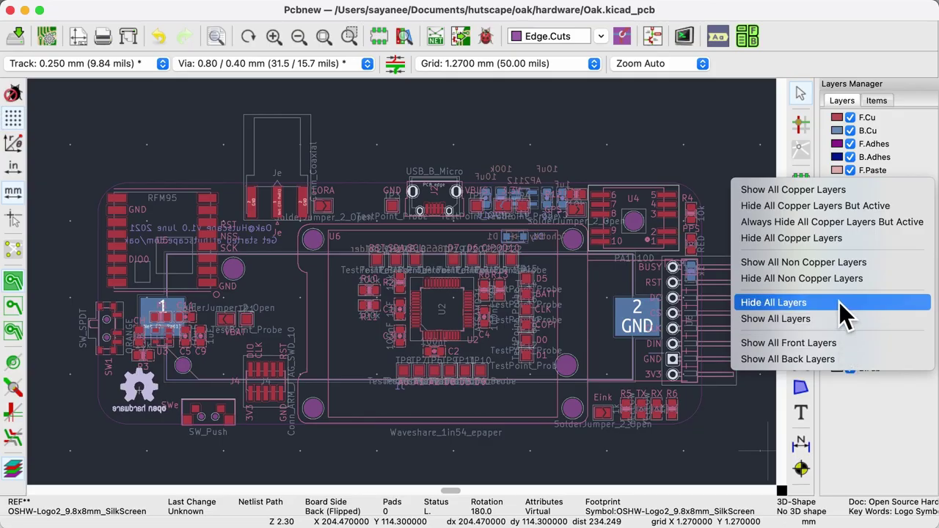
Hide all layers except F.SilkS and inspect the 3.3V label and the neighbouring silkscreen labels.
{"action": "left_click", "coordinate": [838, 301]}
{"action": "left_click", "coordinate": [850, 197]}
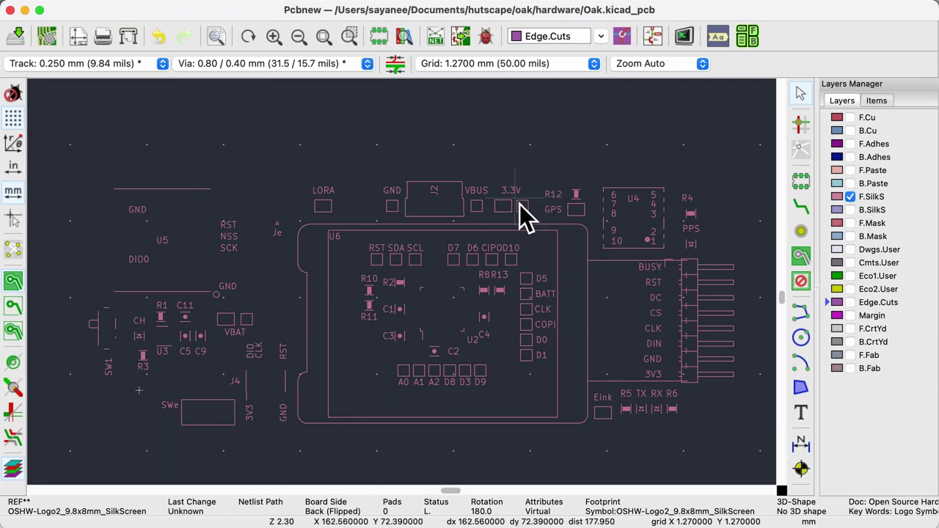
{"action": "scroll", "coordinate": [520, 220], "scroll_direction": "up", "scroll_amount": 4}
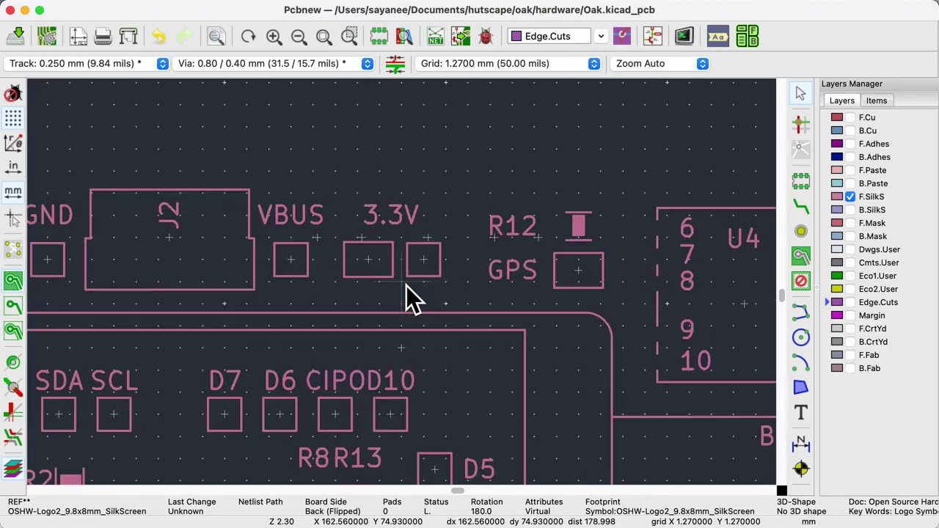
{"action": "scroll", "coordinate": [411, 297], "scroll_direction": "up", "scroll_amount": 3}
{"action": "left_click", "coordinate": [392, 176]}
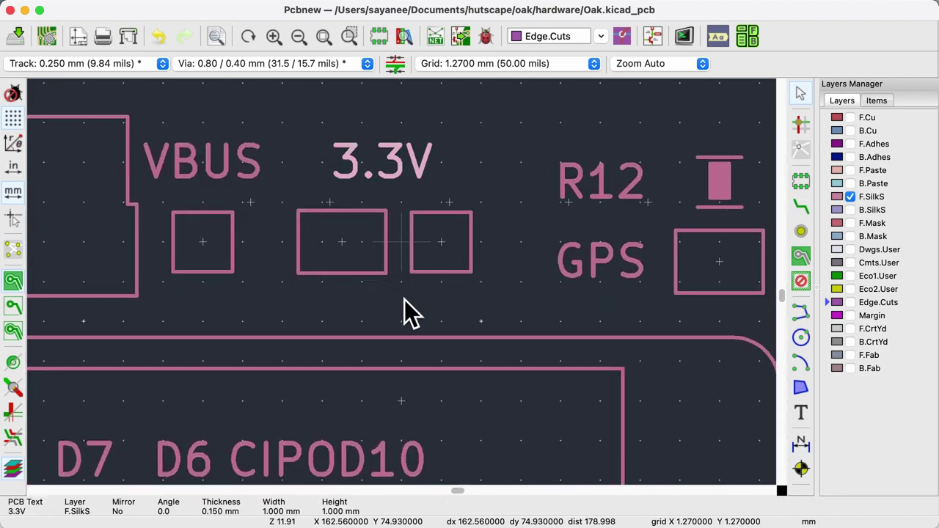
{"action": "left_click", "coordinate": [405, 321]}
{"action": "scroll", "coordinate": [411, 297], "scroll_direction": "down", "scroll_amount": 2}
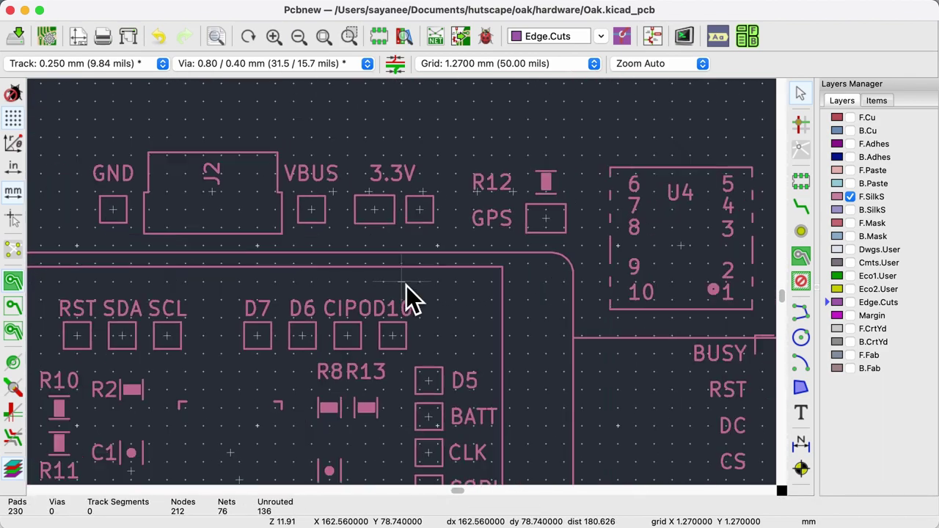
{"action": "scroll", "coordinate": [413, 297], "scroll_direction": "down", "scroll_amount": 2}
Inspect the silkscreen symbols of the TX and RX LEDs and the pin 1 marker of the RFM95 module U5.
{"action": "scroll", "coordinate": [400, 256], "scroll_direction": "up", "scroll_amount": 5}
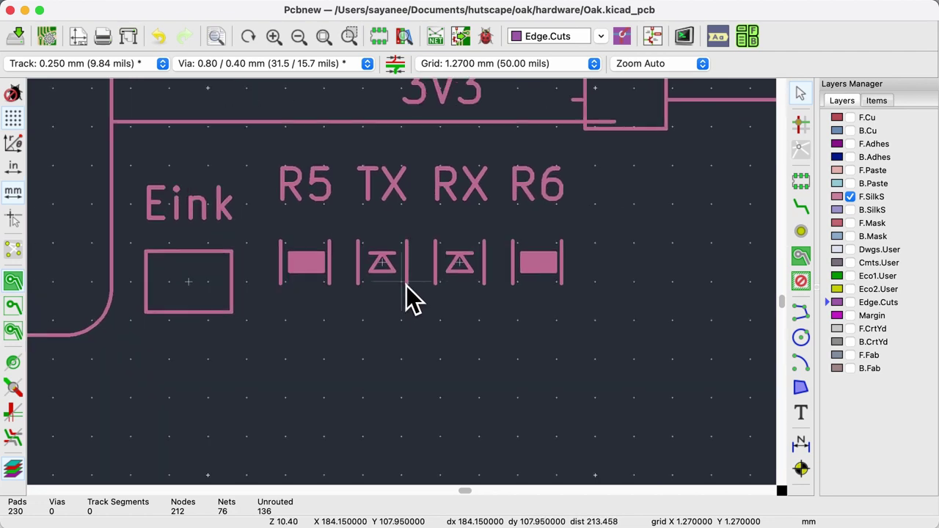
{"action": "left_click", "coordinate": [399, 260]}
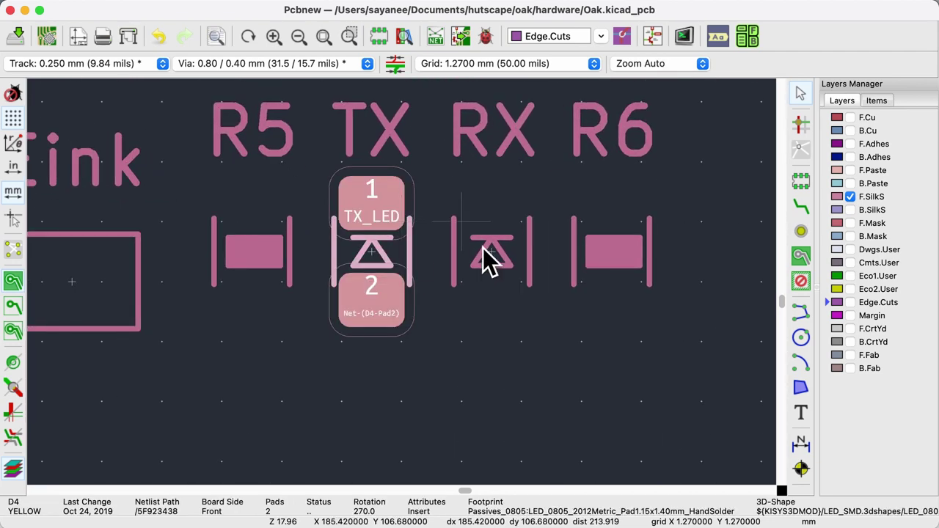
{"action": "left_click", "coordinate": [486, 256]}
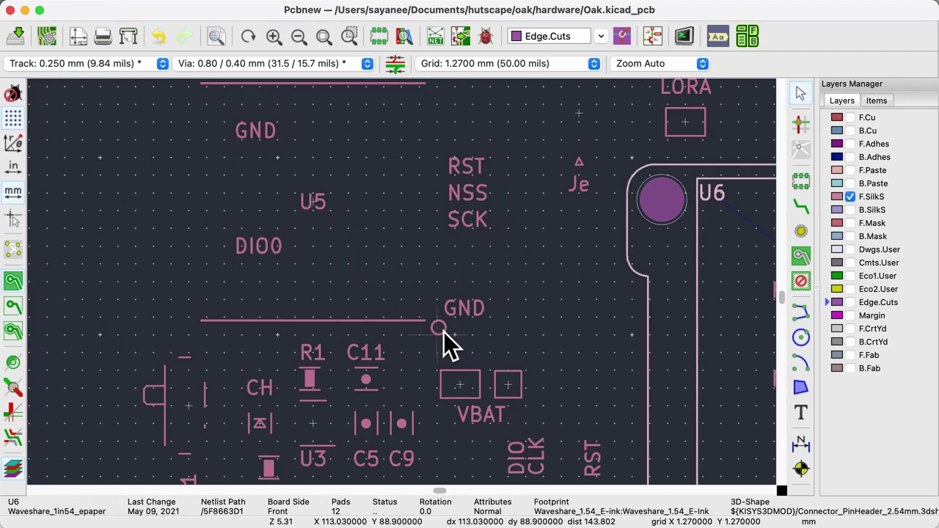
{"action": "left_click", "coordinate": [444, 332]}
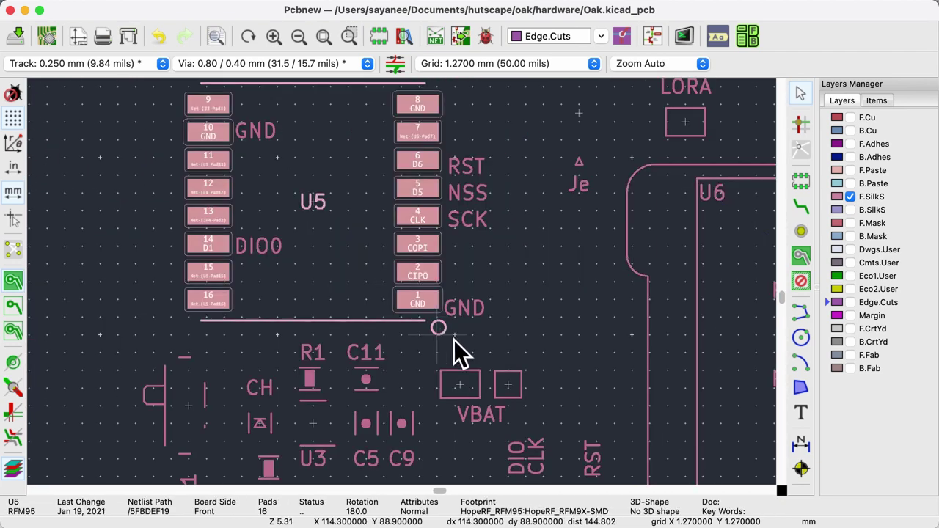
{"action": "scroll", "coordinate": [439, 342], "scroll_direction": "up", "scroll_amount": 1}
{"action": "scroll", "coordinate": [406, 286], "scroll_direction": "up", "scroll_amount": 5}
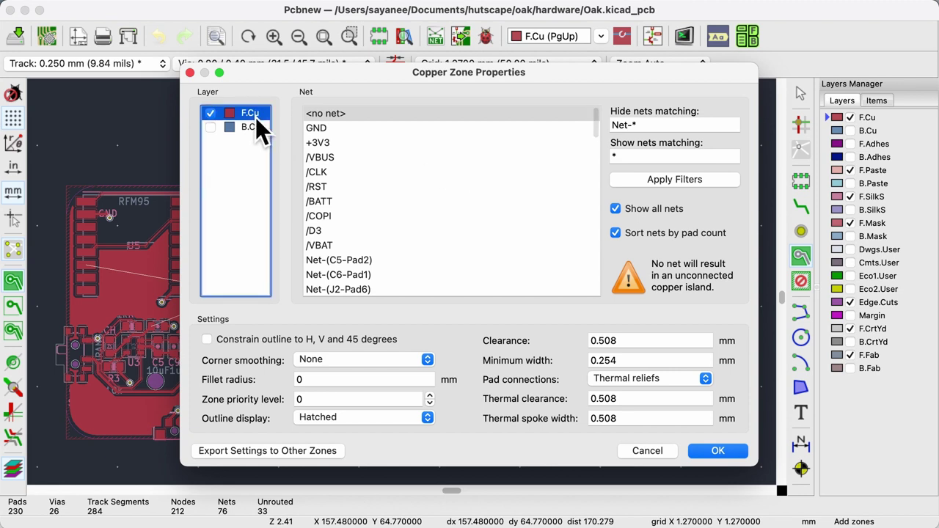
In the copper zone properties, pair F.Cu with the +3V3 net, and B.Cu with the GND net.
{"action": "left_click", "coordinate": [329, 143]}
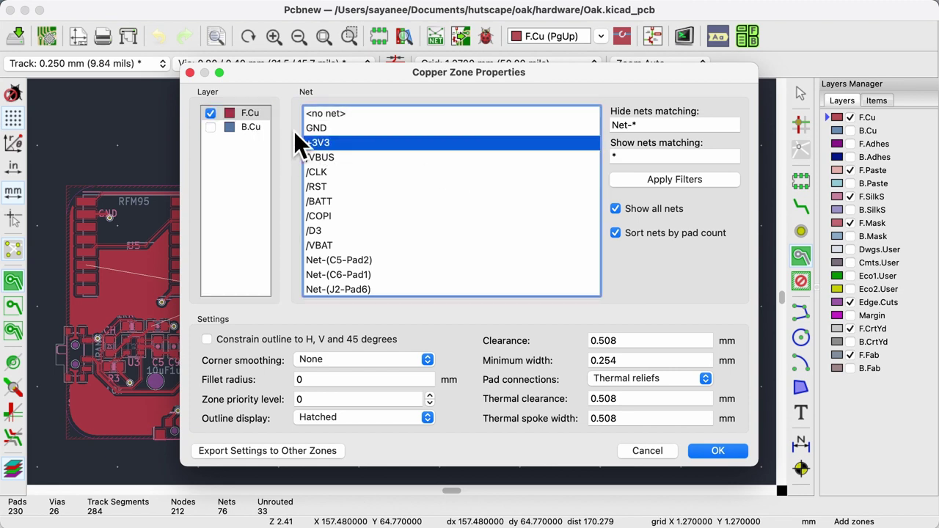
{"action": "left_click", "coordinate": [254, 127]}
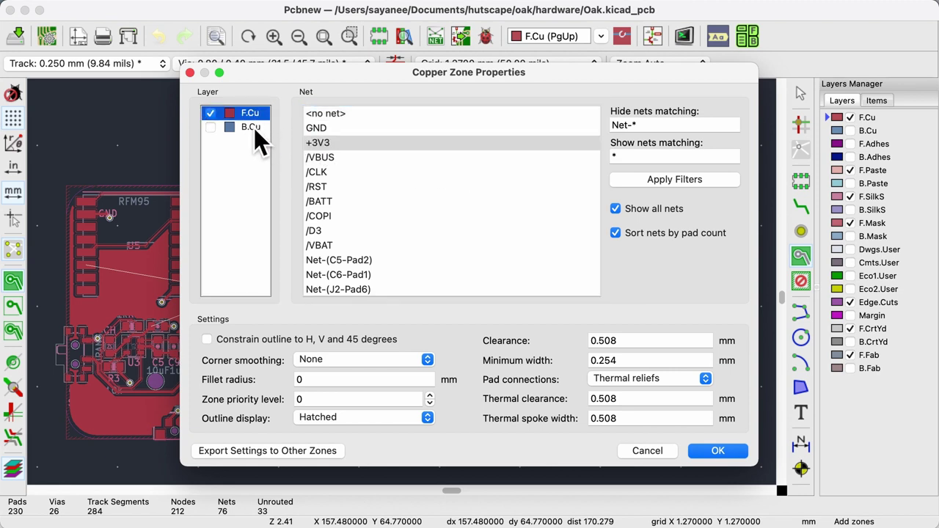
{"action": "left_click", "coordinate": [323, 128]}
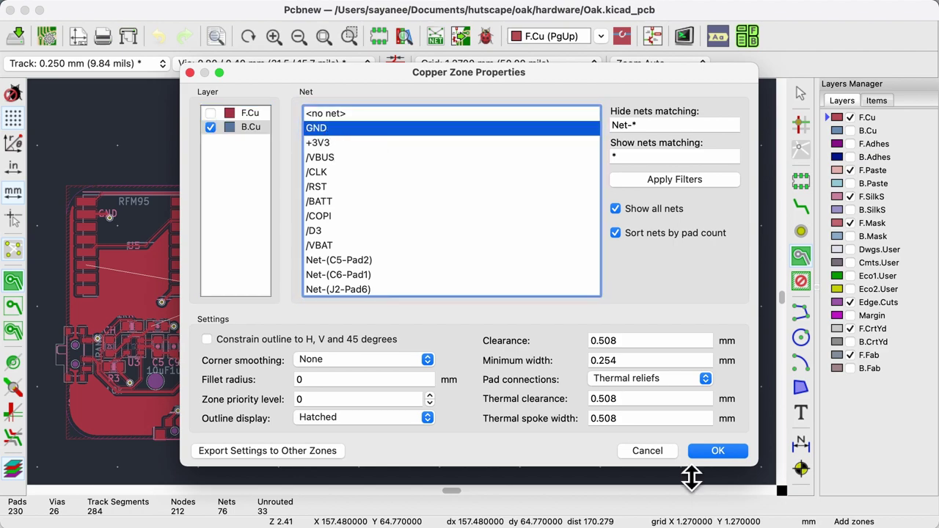
{"action": "left_click", "coordinate": [701, 451]}
Inspect the GND tracks around C5, C9 and R3, including the one leading from C9 to its via.
{"action": "scroll", "coordinate": [406, 285], "scroll_direction": "up", "scroll_amount": 6}
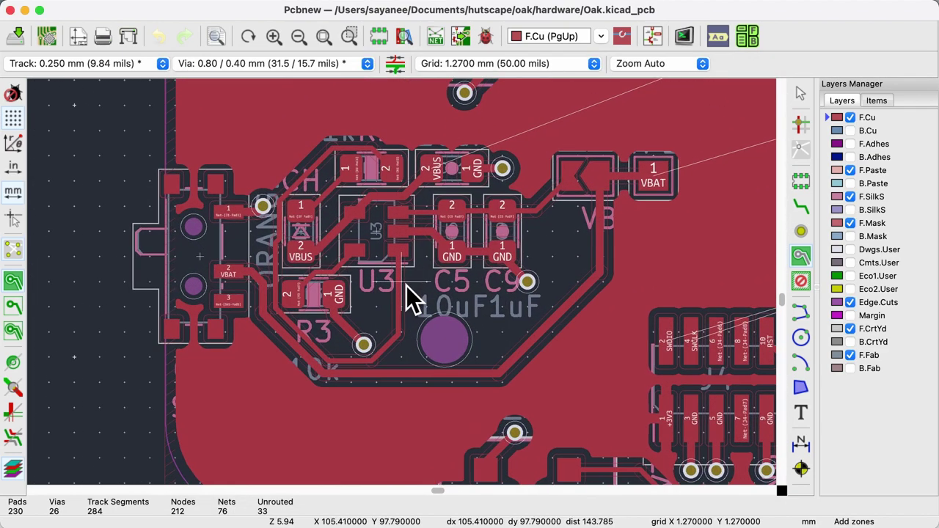
{"action": "scroll", "coordinate": [407, 286], "scroll_direction": "up", "scroll_amount": 4}
{"action": "left_click", "coordinate": [563, 280]}
{"action": "left_click", "coordinate": [551, 266]}
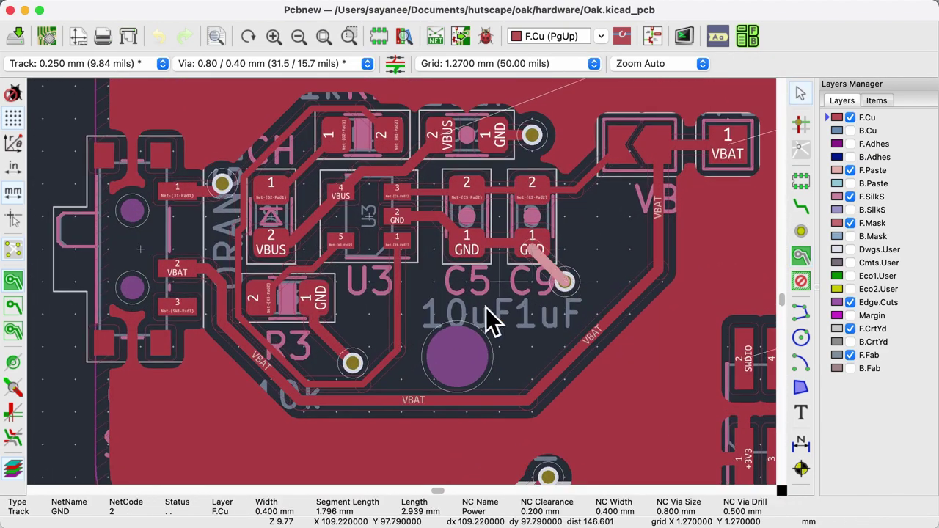
{"action": "left_click", "coordinate": [341, 356]}
{"action": "left_click", "coordinate": [499, 242]}
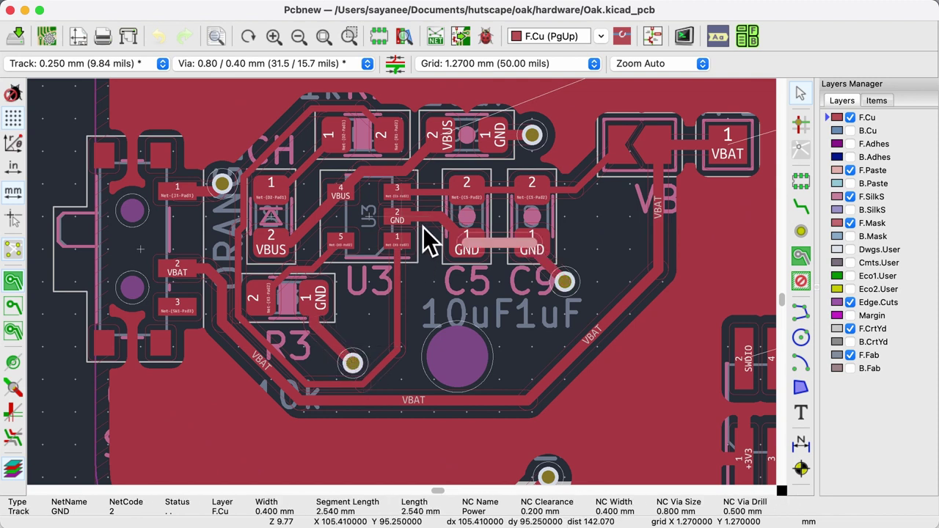
Compare the signal track between U3 and C5 with the VBUS power tracks at U3.
{"action": "left_click", "coordinate": [428, 194]}
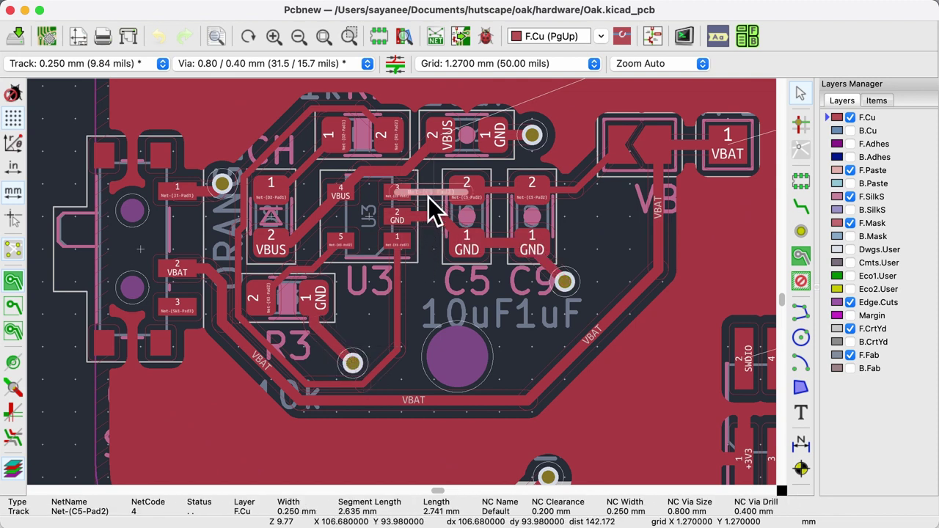
{"action": "left_click", "coordinate": [311, 168]}
{"action": "left_click", "coordinate": [318, 217]}
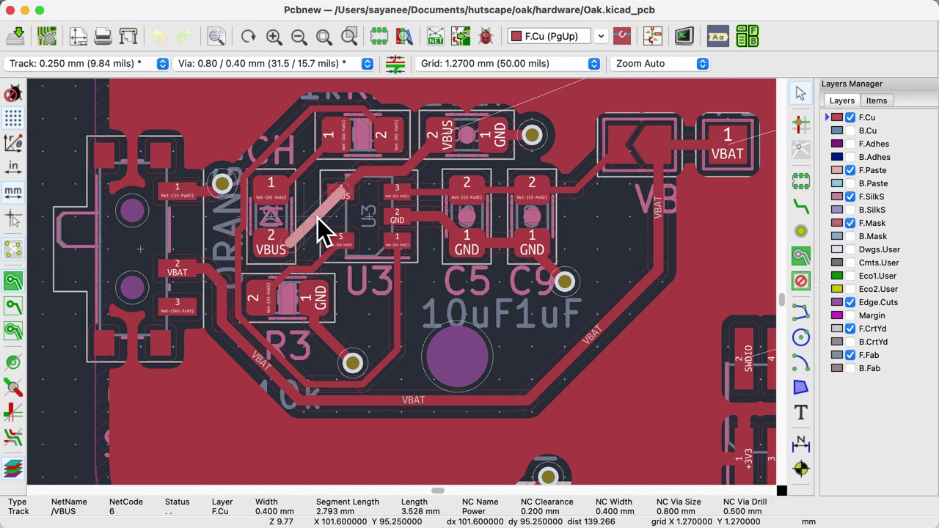
{"action": "left_click", "coordinate": [364, 182]}
{"action": "left_click", "coordinate": [396, 206]}
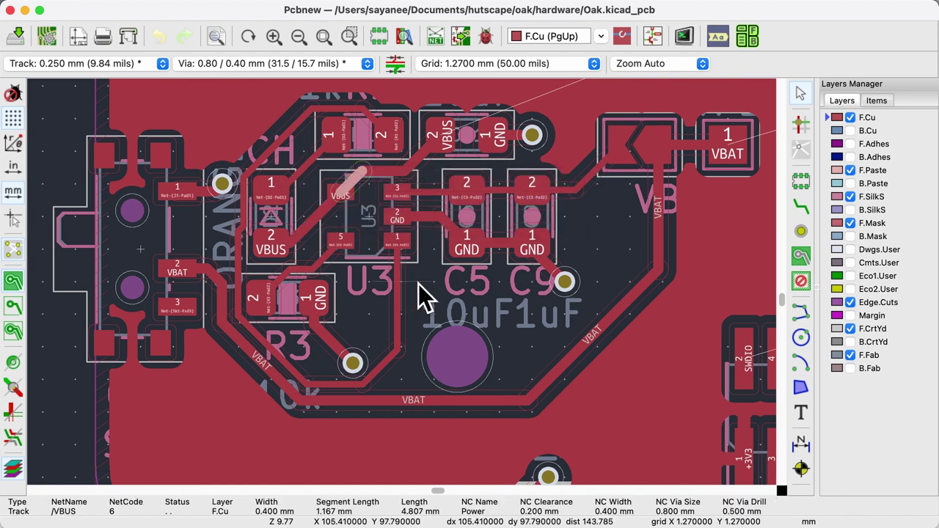
Run the design rules check on the whole board and review the list of unconnected items.
{"action": "key", "text": "Home"}
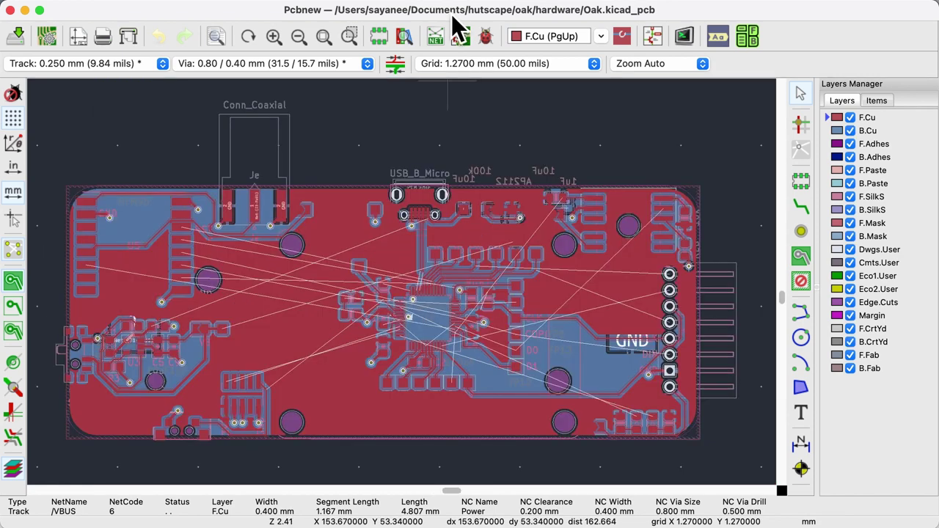
{"action": "left_click", "coordinate": [487, 38]}
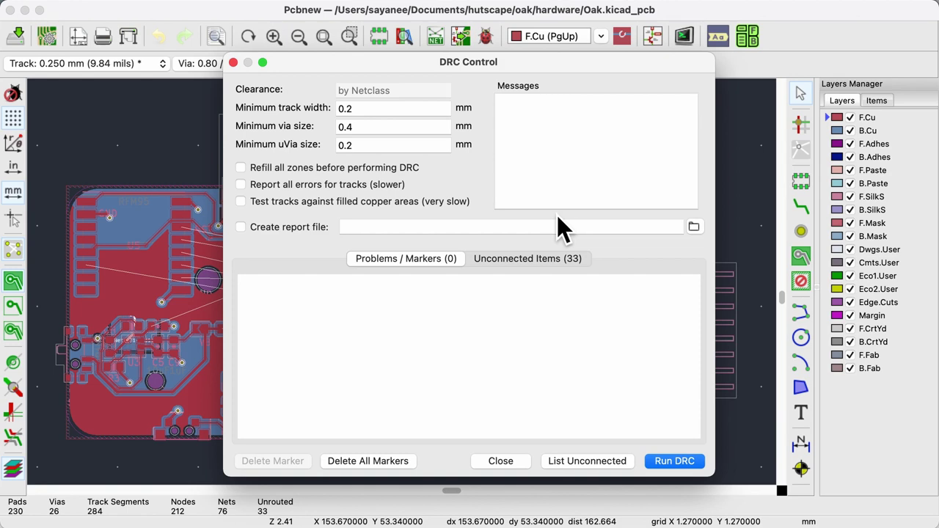
{"action": "left_click", "coordinate": [675, 463]}
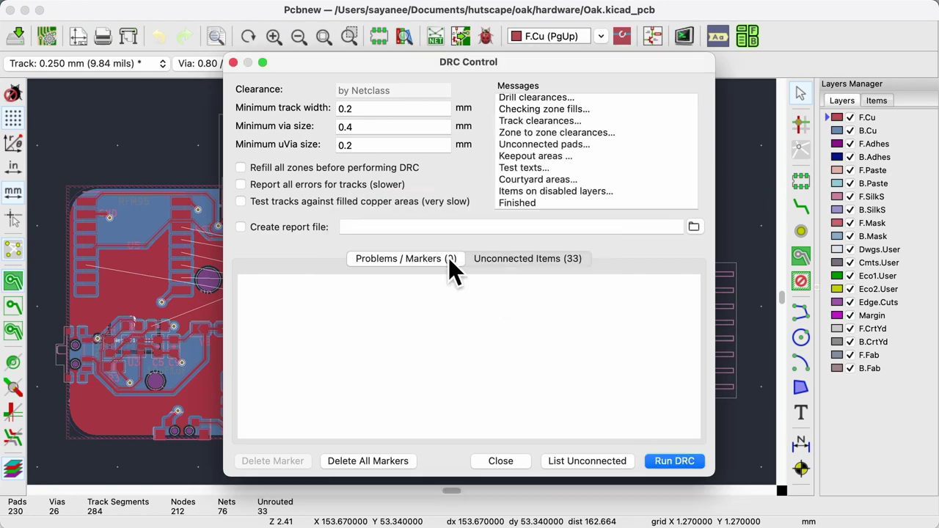
{"action": "left_click", "coordinate": [500, 267]}
{"action": "scroll", "coordinate": [545, 376], "scroll_direction": "down", "scroll_amount": 5}
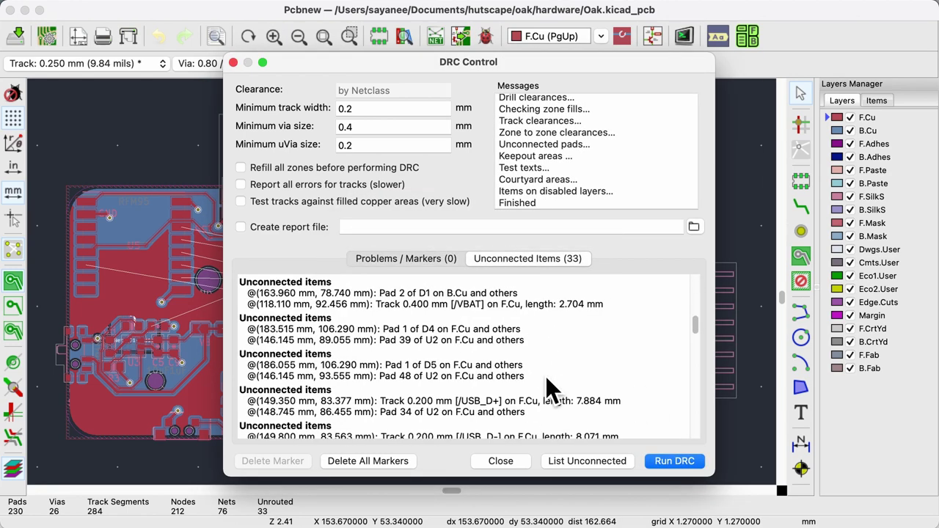
{"action": "scroll", "coordinate": [546, 377], "scroll_direction": "down", "scroll_amount": 10}
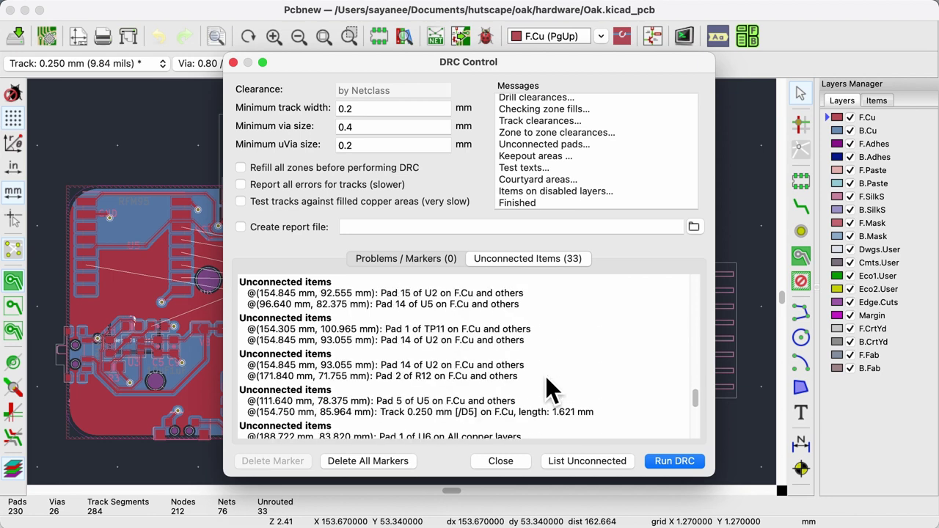
{"action": "scroll", "coordinate": [546, 376], "scroll_direction": "down", "scroll_amount": 4}
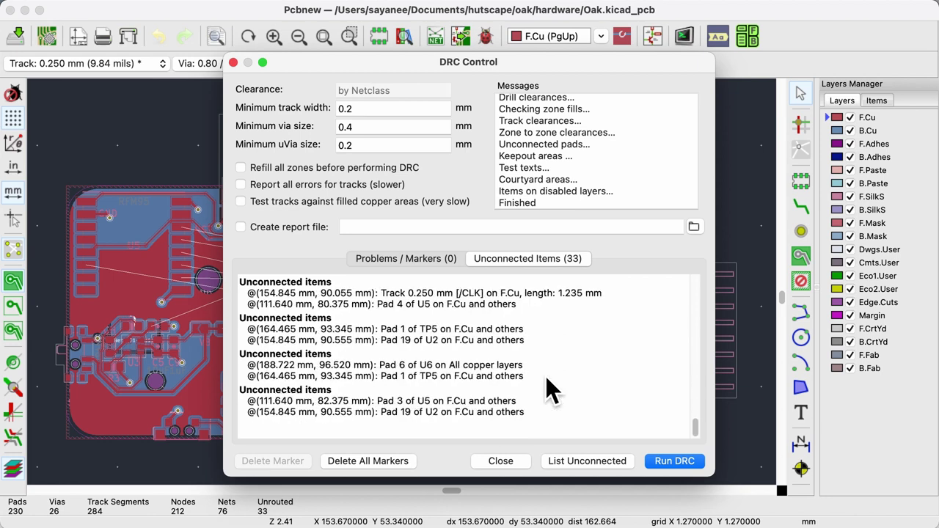
{"action": "left_click", "coordinate": [519, 462]}
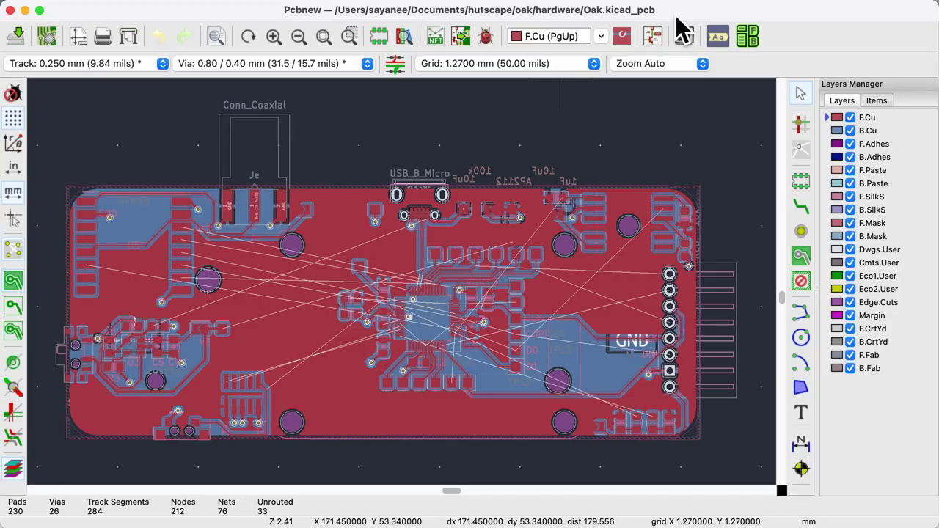
Set the grid to 0.6350 mm and route a 0.250 mm F.Cu track from the D10 test pad to header pin 4 (D10).
{"action": "left_click", "coordinate": [594, 63]}
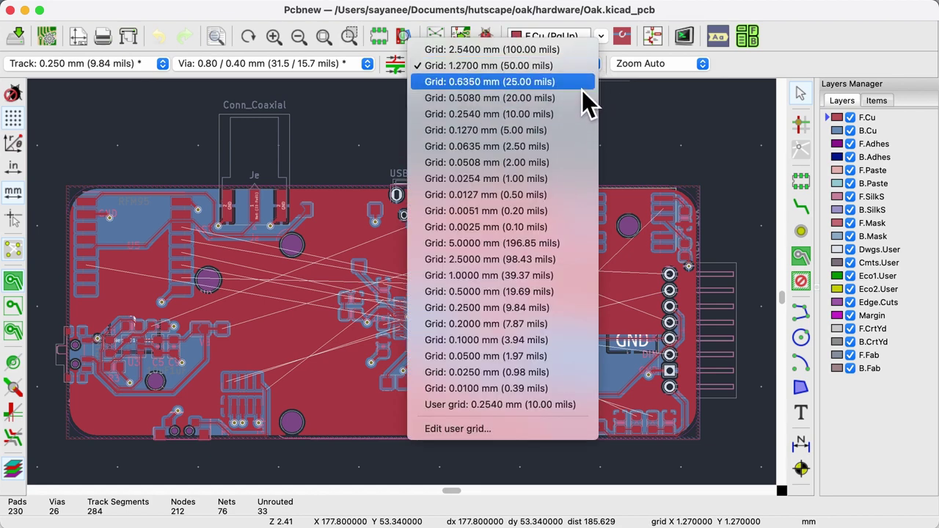
{"action": "left_click", "coordinate": [581, 87]}
{"action": "left_click", "coordinate": [801, 207]}
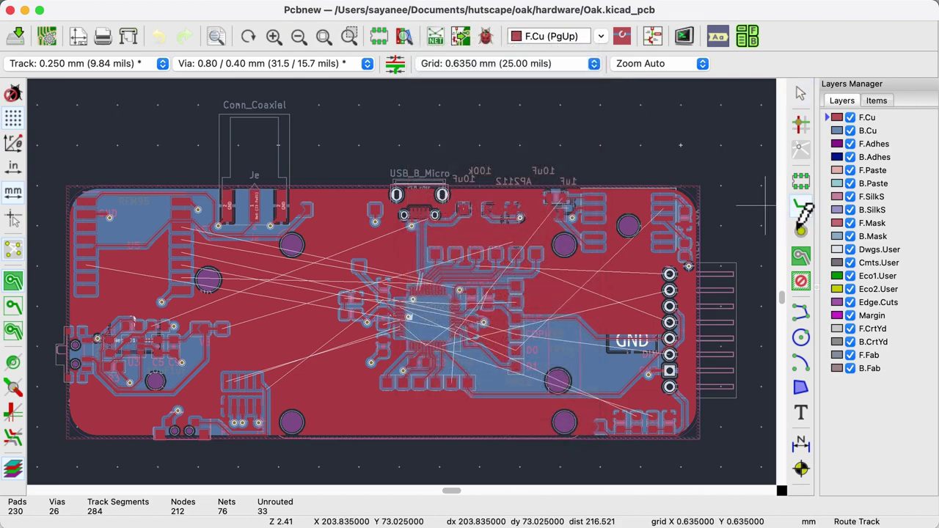
{"action": "scroll", "coordinate": [620, 311], "scroll_direction": "up", "scroll_amount": 5}
{"action": "left_click", "coordinate": [156, 153]}
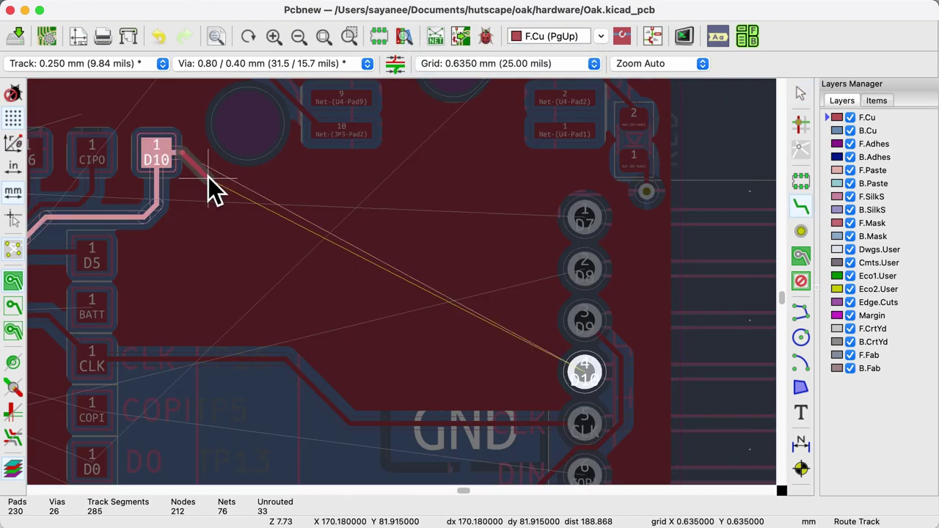
{"action": "left_click", "coordinate": [588, 387]}
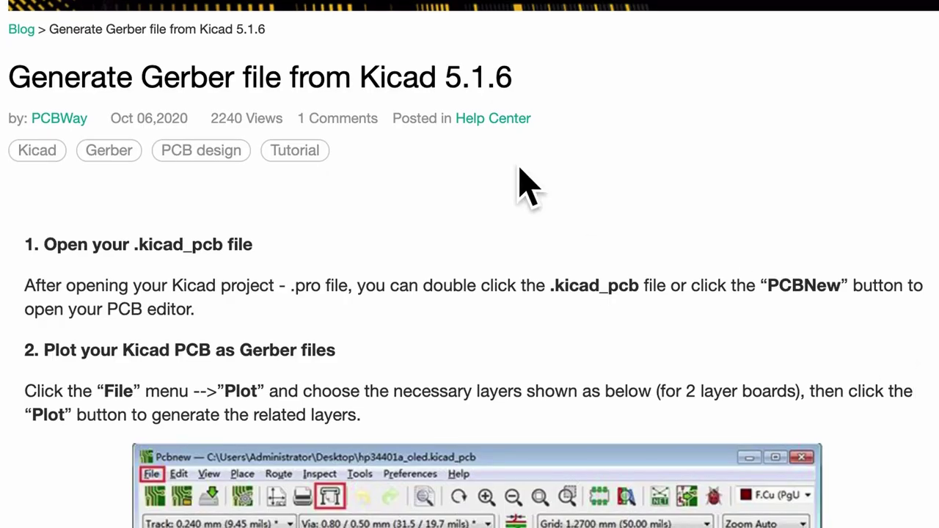
Read PCBWay's guide on generating Gerber files from KiCad 5.1.6, including the layer plotting and drill file settings.
{"action": "double_click", "coordinate": [404, 94]}
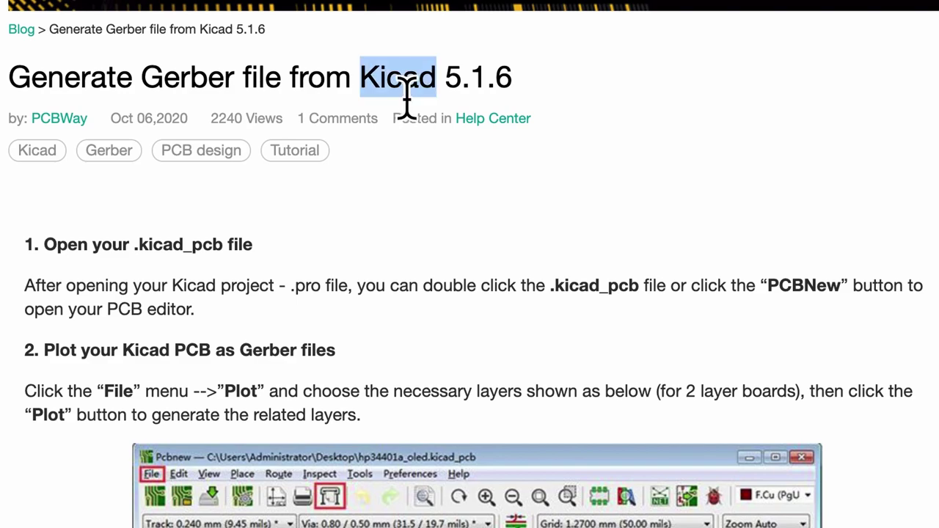
{"action": "left_click", "coordinate": [727, 258]}
{"action": "scroll", "coordinate": [728, 258], "scroll_direction": "down", "scroll_amount": 1}
{"action": "scroll", "coordinate": [727, 257], "scroll_direction": "down", "scroll_amount": 18}
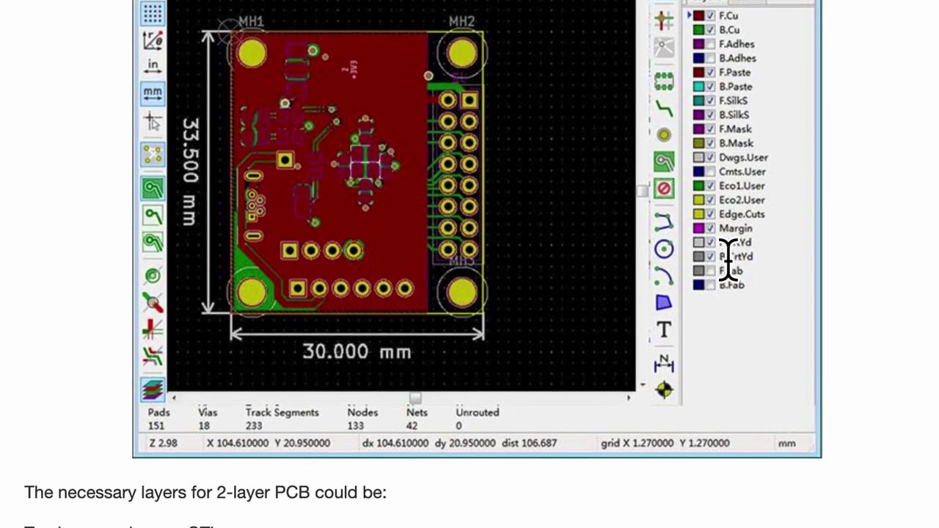
{"action": "scroll", "coordinate": [728, 256], "scroll_direction": "down", "scroll_amount": 2}
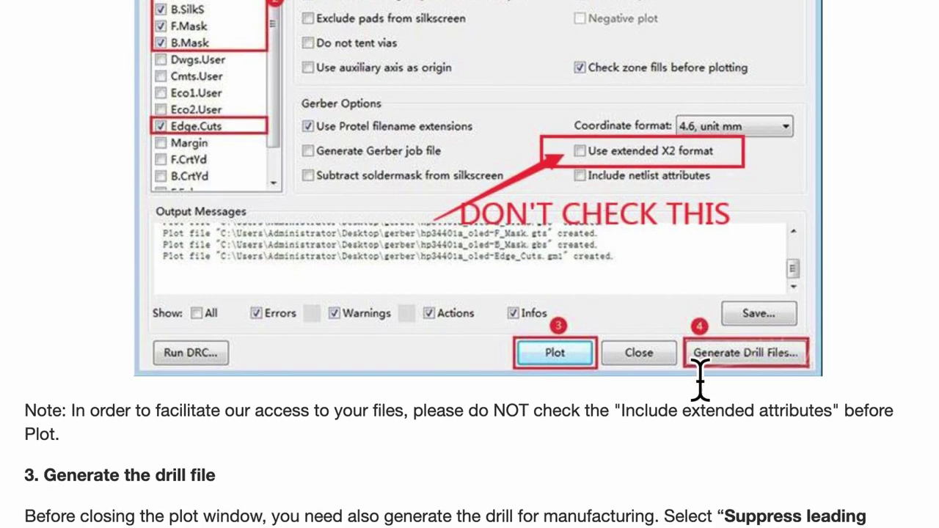
{"action": "scroll", "coordinate": [704, 383], "scroll_direction": "down", "scroll_amount": 6}
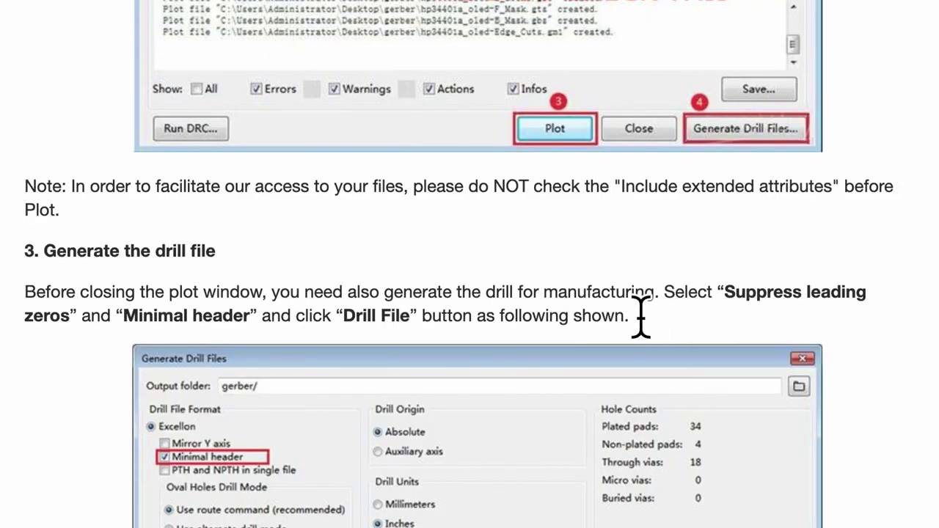
{"action": "triple_click", "coordinate": [641, 317]}
{"action": "scroll", "coordinate": [874, 383], "scroll_direction": "down", "scroll_amount": 1}
{"action": "scroll", "coordinate": [469, 265], "scroll_direction": "down", "scroll_amount": 10}
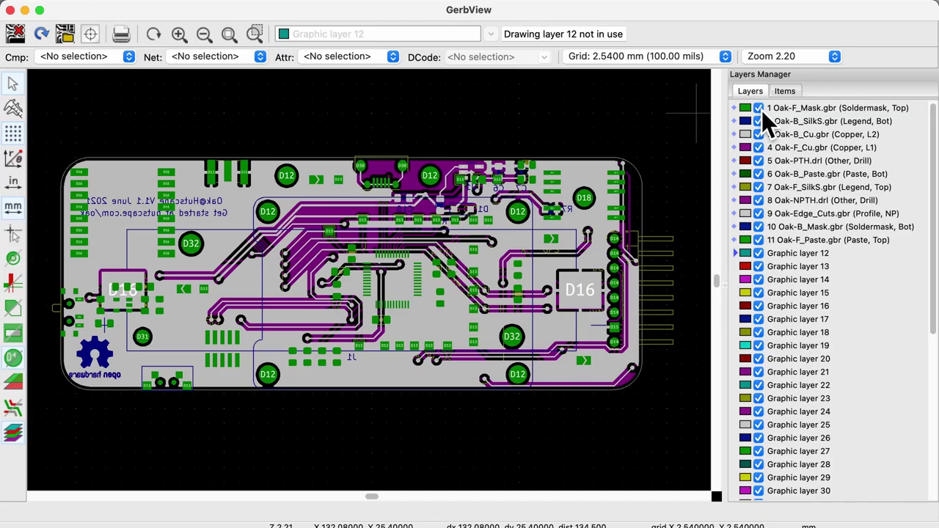
In GerbView, hide layers 1 to 7, from Oak-F_Mask.gbr through Oak-F_SilkS.gbr, one after another.
{"action": "left_click", "coordinate": [760, 109]}
{"action": "left_click", "coordinate": [759, 122]}
{"action": "left_click", "coordinate": [761, 136]}
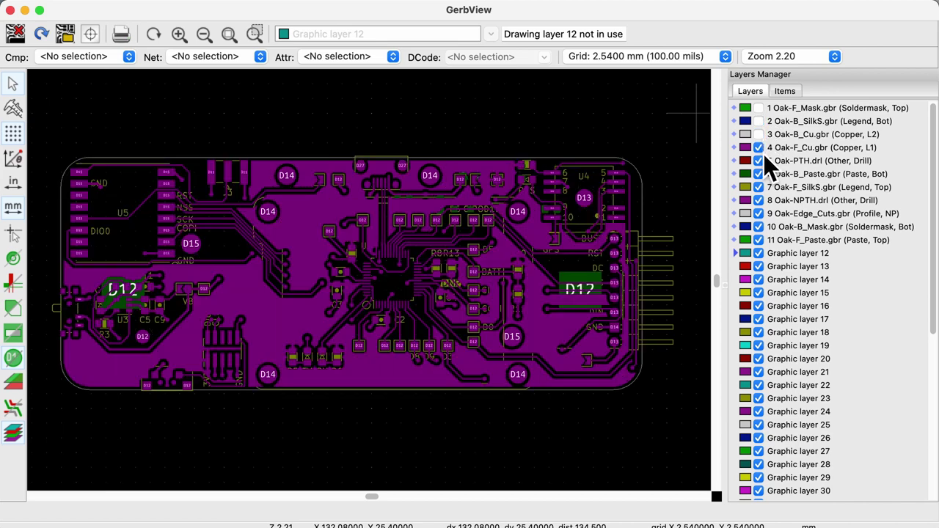
{"action": "left_click", "coordinate": [762, 149]}
{"action": "left_click", "coordinate": [762, 162]}
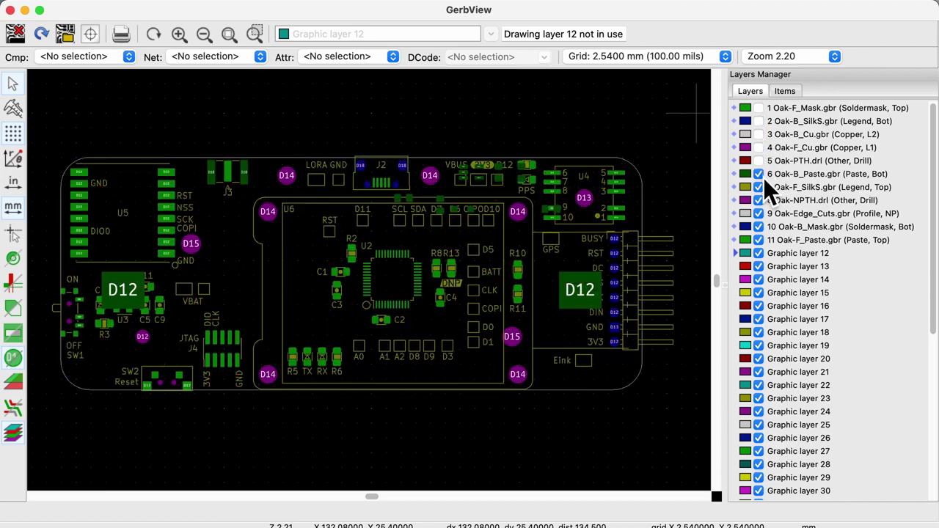
{"action": "left_click", "coordinate": [763, 176]}
{"action": "left_click", "coordinate": [764, 188]}
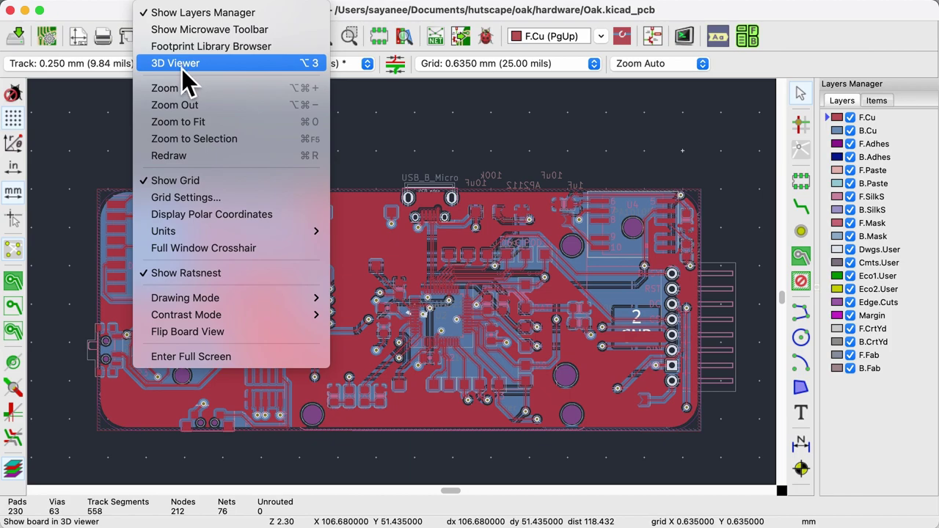
Switch to Pcbnew, open the routed board in the 3D Viewer and rotate it about the Y axis to inspect its back.
{"action": "left_click", "coordinate": [182, 69]}
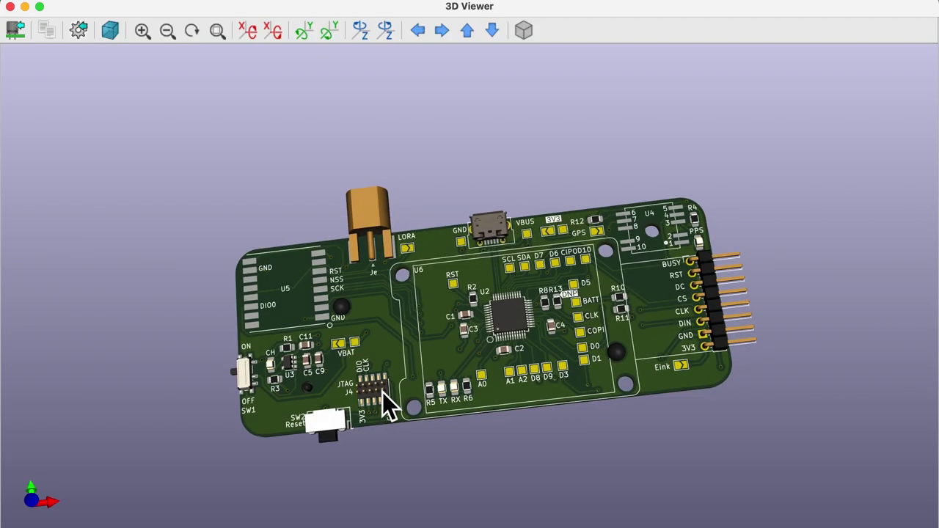
{"action": "left_click", "coordinate": [302, 32]}
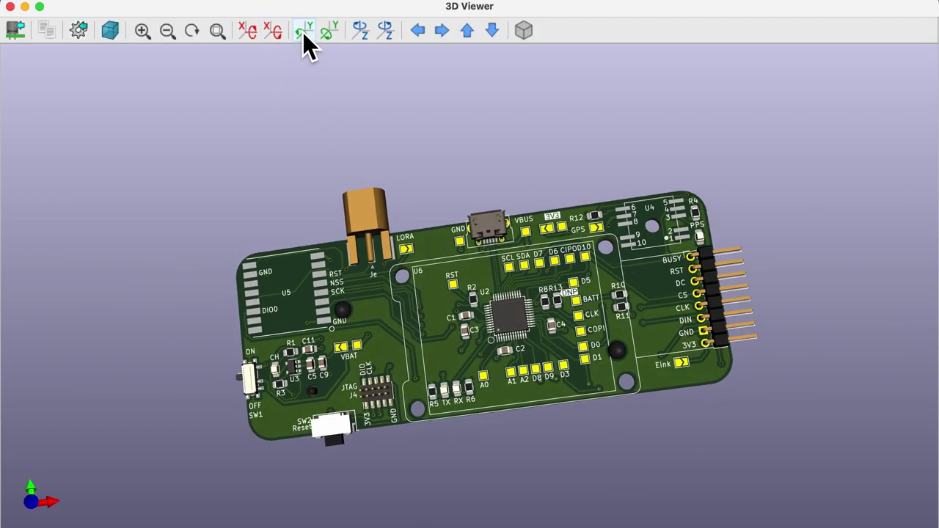
{"action": "left_click", "coordinate": [302, 32]}
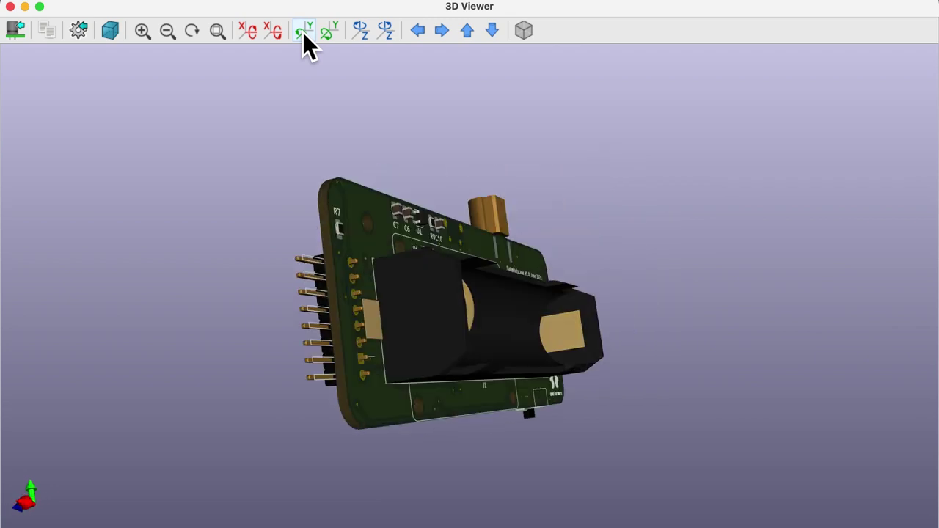
{"action": "left_click", "coordinate": [303, 32]}
{"action": "left_click", "coordinate": [302, 32]}
{"action": "left_click", "coordinate": [302, 33]}
{"action": "left_click", "coordinate": [303, 33]}
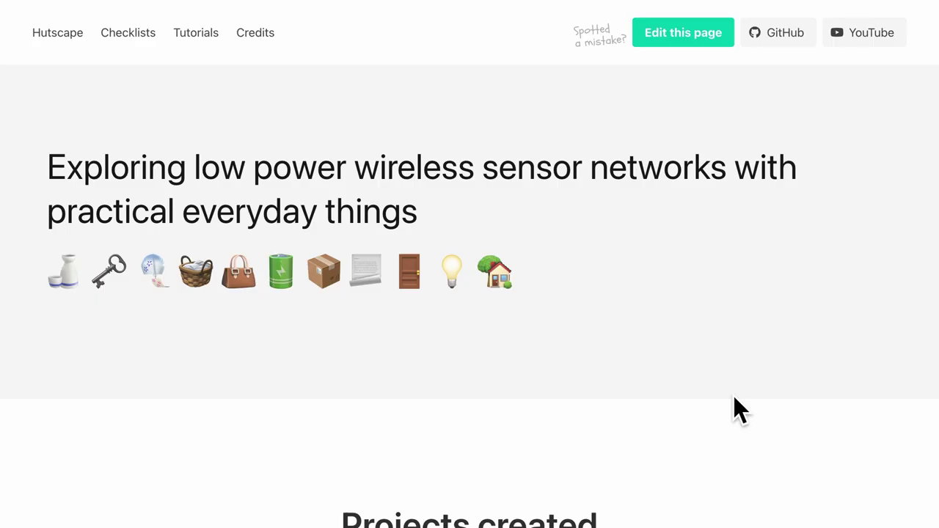
Switch to the Hutscape website and look through the project list from Oak down to Cactus.
{"action": "scroll", "coordinate": [734, 396], "scroll_direction": "down", "scroll_amount": 5}
{"action": "scroll", "coordinate": [734, 398], "scroll_direction": "down", "scroll_amount": 3}
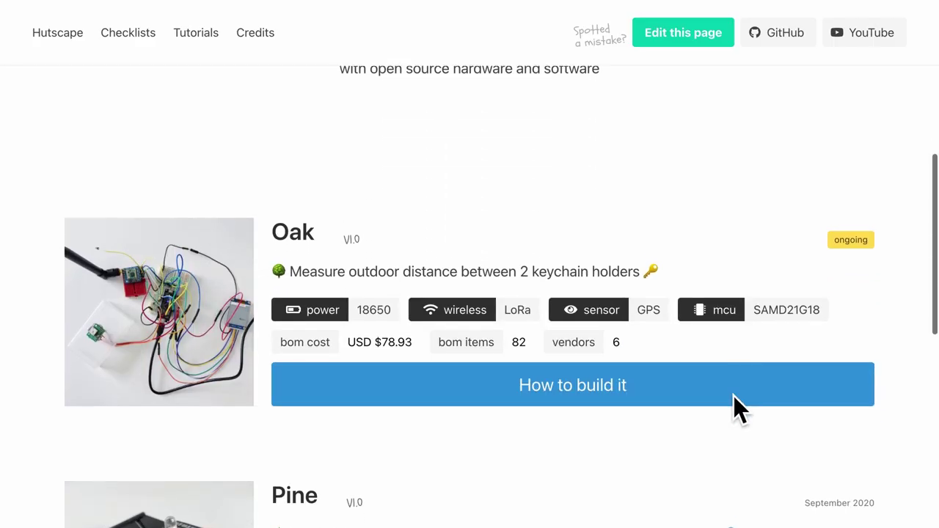
{"action": "scroll", "coordinate": [734, 399], "scroll_direction": "down", "scroll_amount": 2}
{"action": "scroll", "coordinate": [734, 395], "scroll_direction": "down", "scroll_amount": 3}
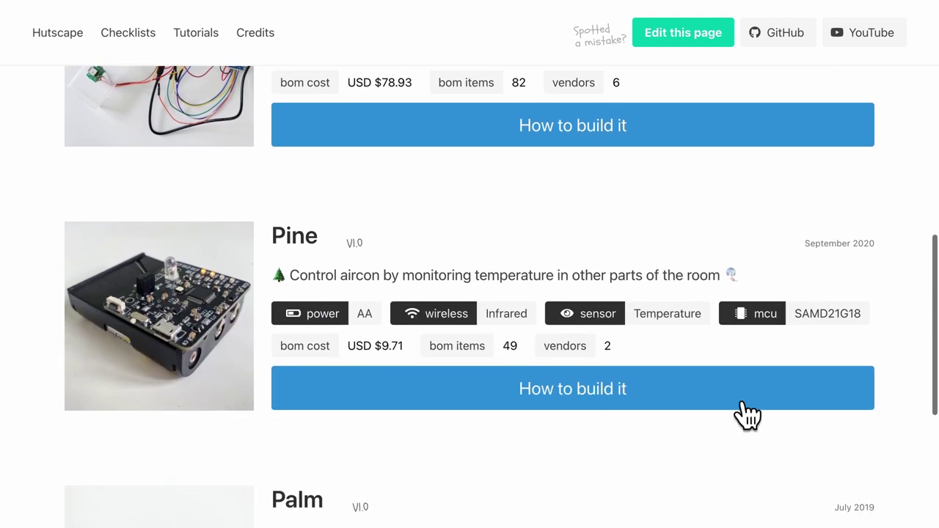
{"action": "scroll", "coordinate": [734, 396], "scroll_direction": "down", "scroll_amount": 3}
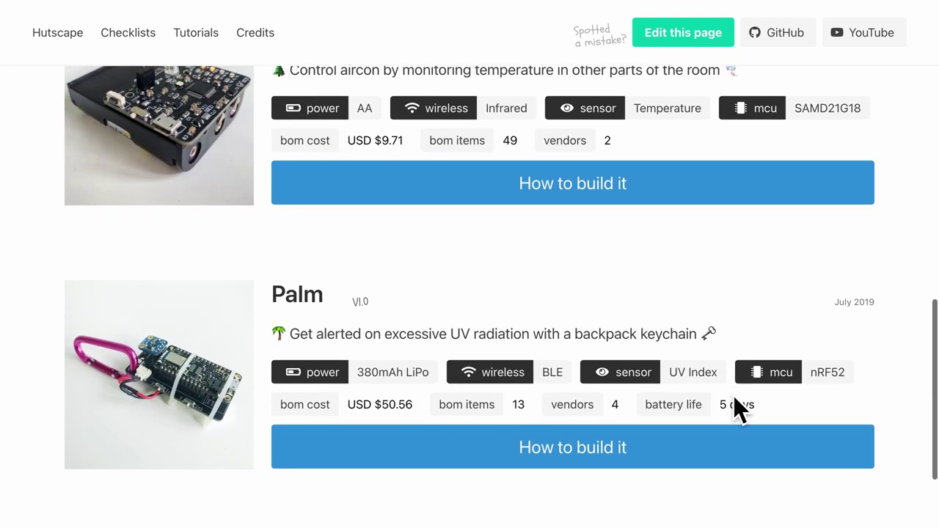
{"action": "scroll", "coordinate": [733, 395], "scroll_direction": "down", "scroll_amount": 2}
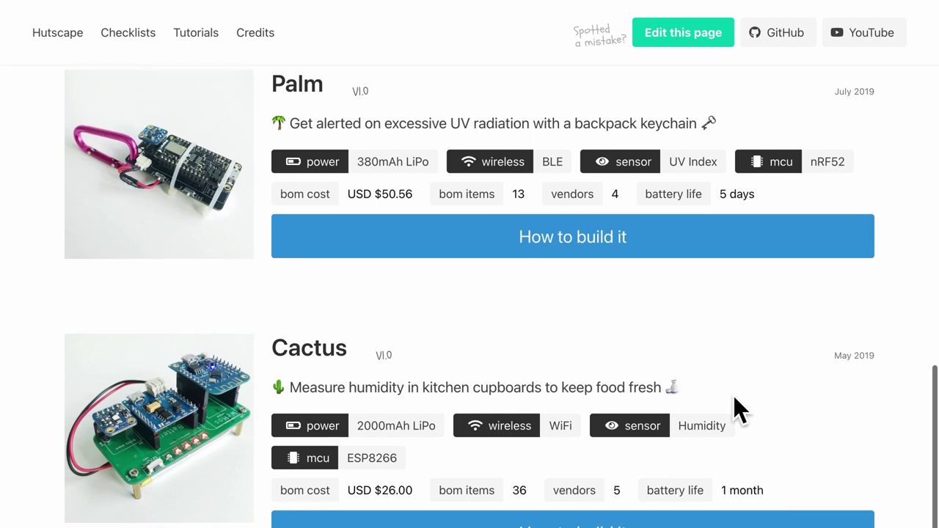